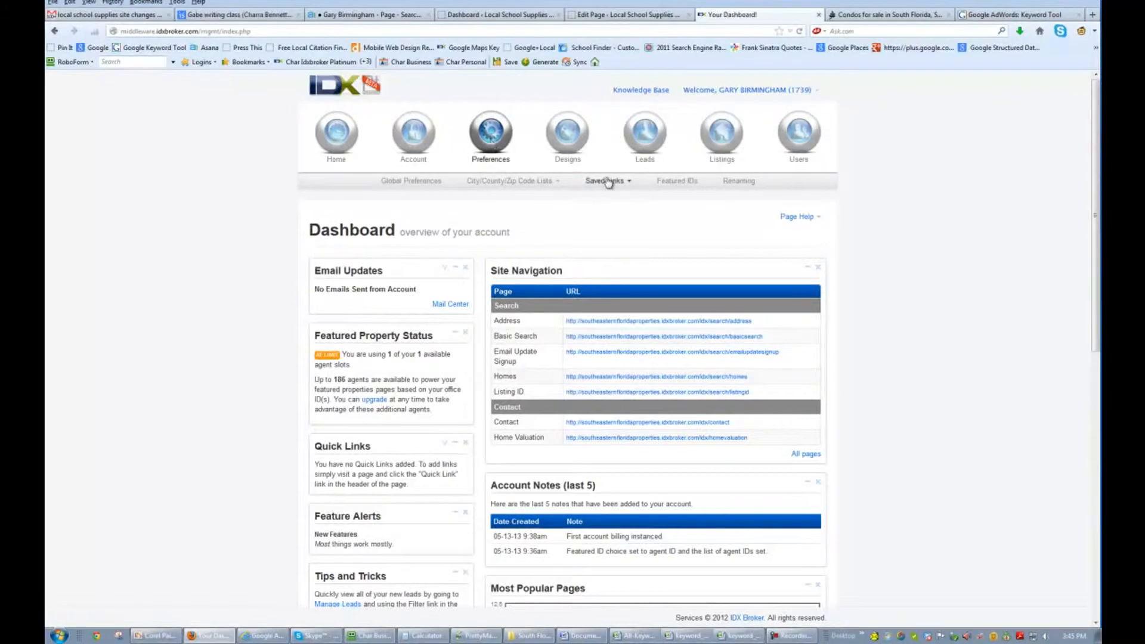
Step: Start creating a new saved link based on the Homes search page and continue to its criteria
{"action": "left_click", "coordinate": [605, 180]}
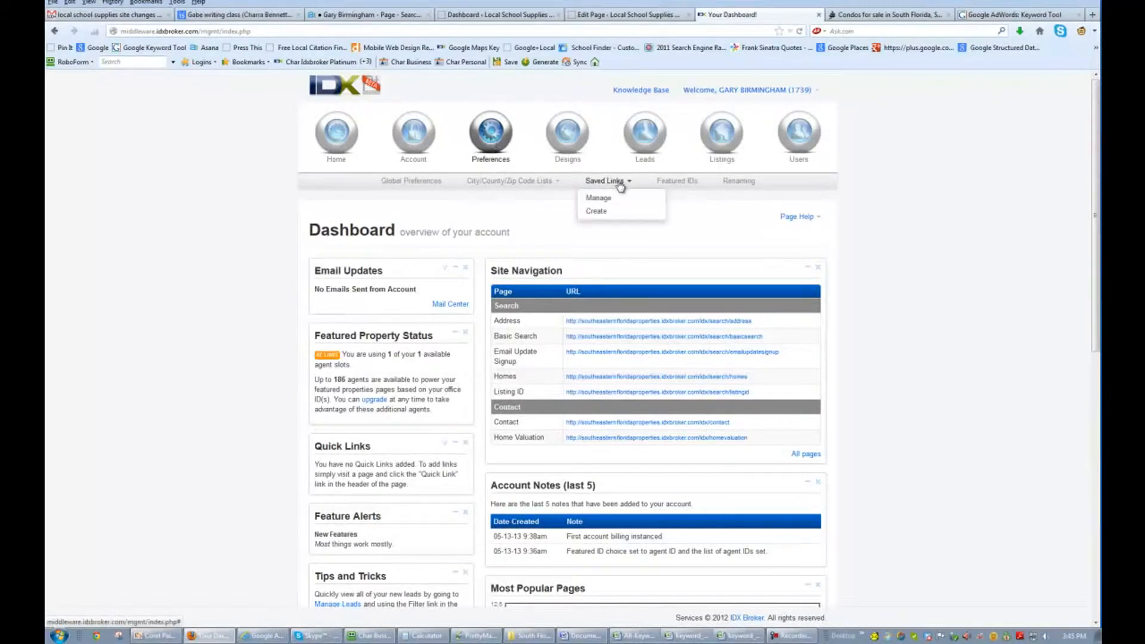
{"action": "left_click", "coordinate": [597, 212]}
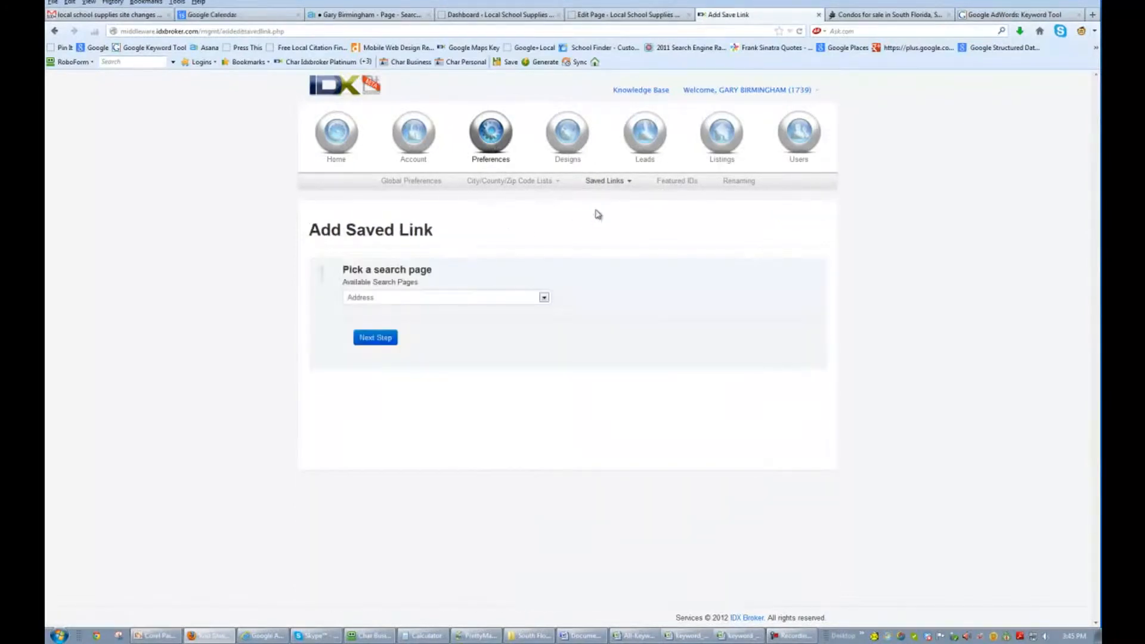
{"action": "left_click", "coordinate": [388, 297]}
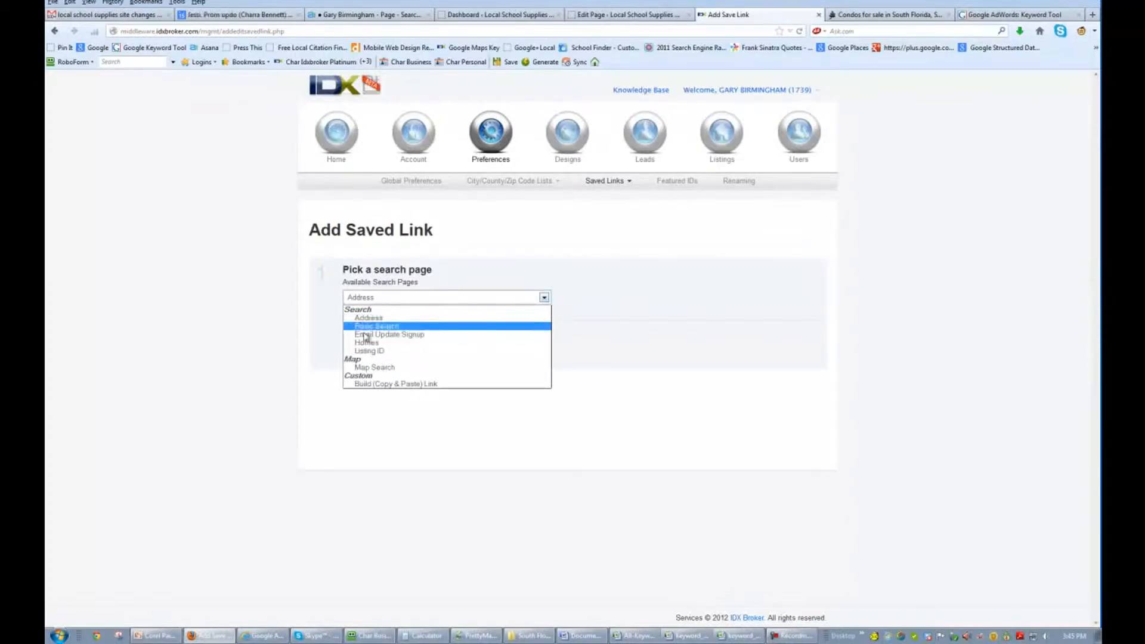
{"action": "left_click", "coordinate": [366, 343]}
{"action": "left_click", "coordinate": [373, 340]}
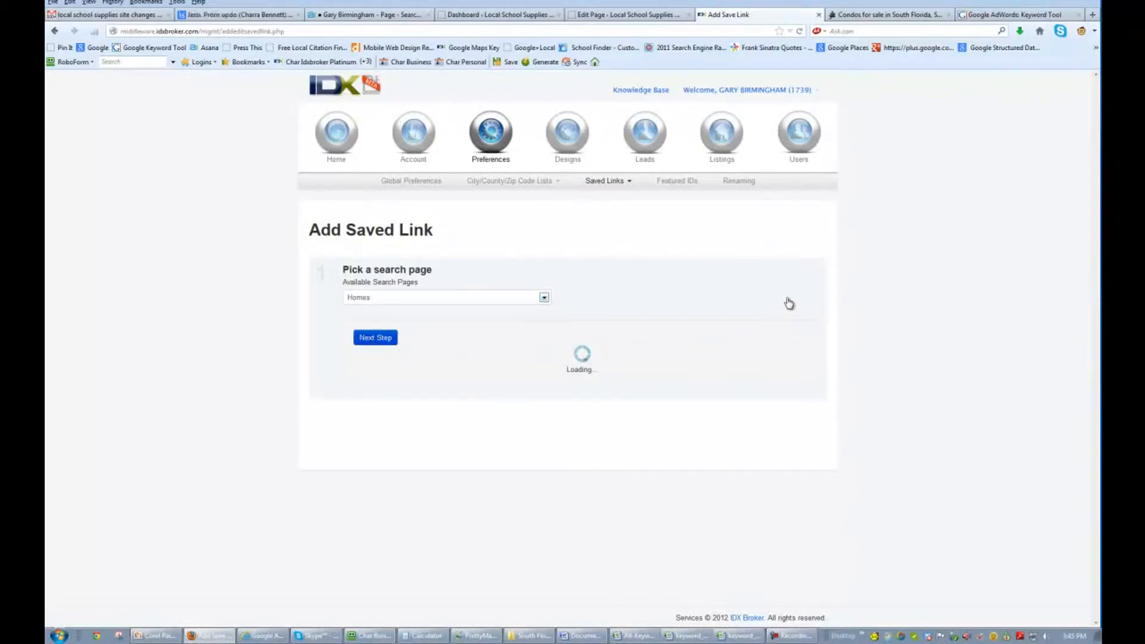
Step: Set the property type to Condo/Coop/Villa/Townhouse and clear the minimum and maximum prices
{"action": "scroll", "coordinate": [802, 287], "scroll_direction": "down", "scroll_amount": 4}
{"action": "scroll", "coordinate": [840, 266], "scroll_direction": "down", "scroll_amount": 3}
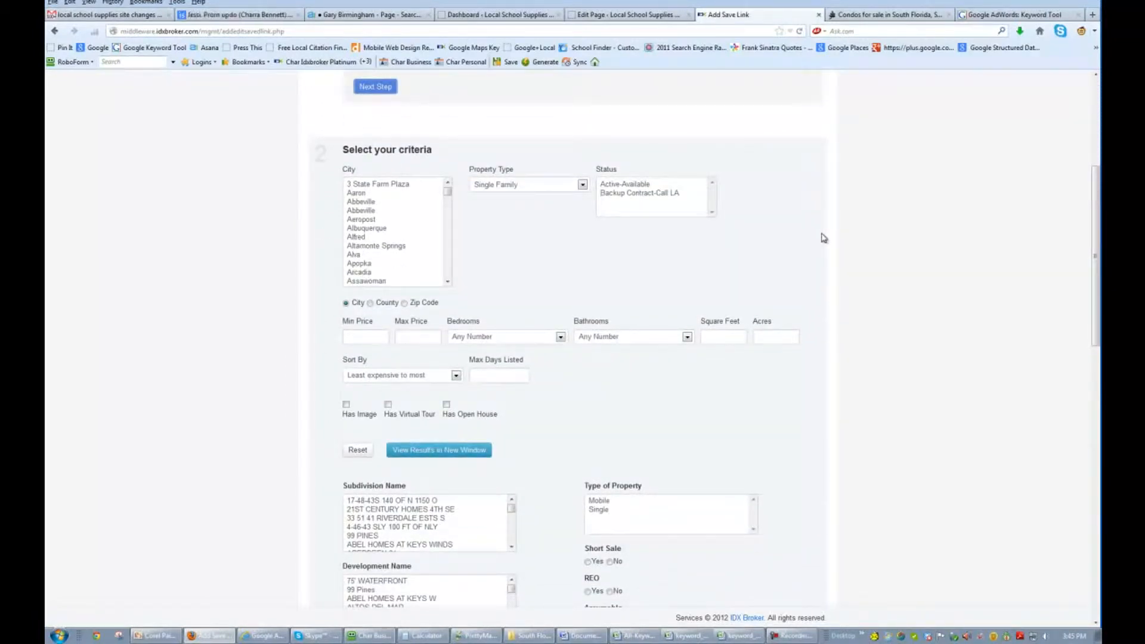
{"action": "left_click", "coordinate": [510, 186]}
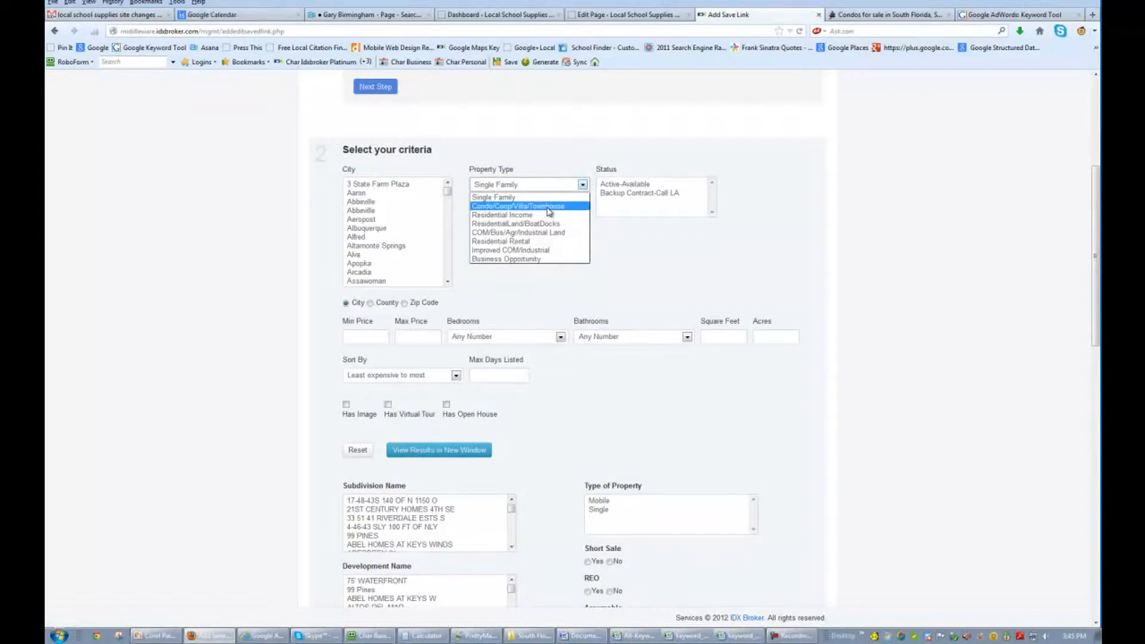
{"action": "left_click", "coordinate": [494, 208]}
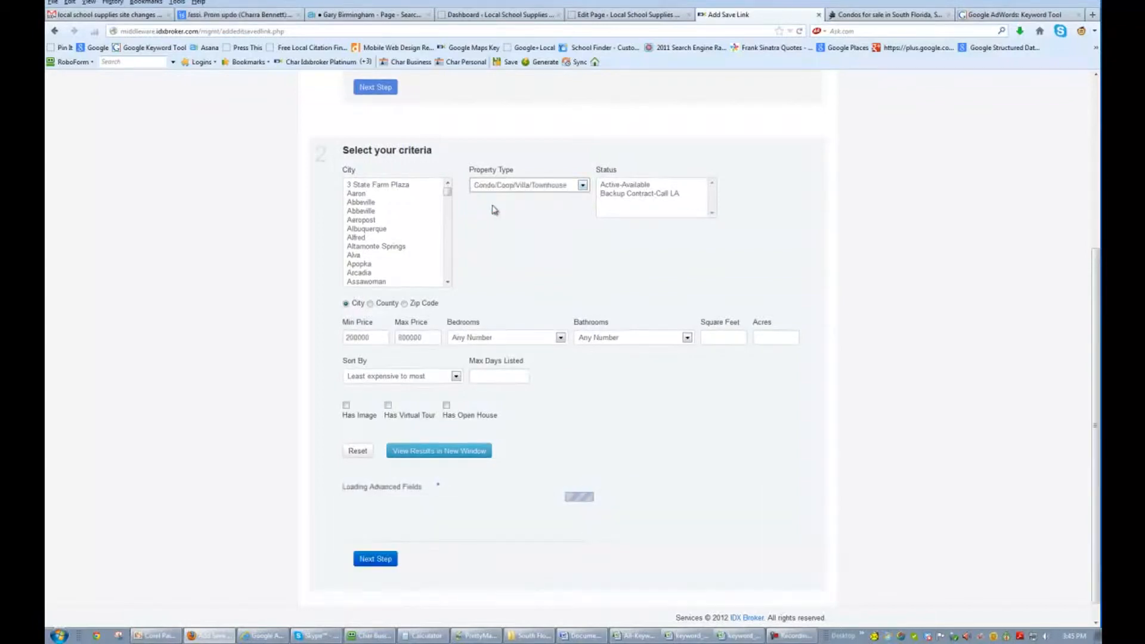
{"action": "left_click_drag", "start_coordinate": [428, 340], "coordinate": [345, 337]}
{"action": "key", "text": "BackSpace"}
{"action": "key", "text": "BackSpace"}
{"action": "left_click", "coordinate": [559, 276]}
Step: Look up Venetian Villas in the All-Keywords workbook and the South Florida Condo Photos folder to identify its city
{"action": "scroll", "coordinate": [550, 235], "scroll_direction": "down", "scroll_amount": 5}
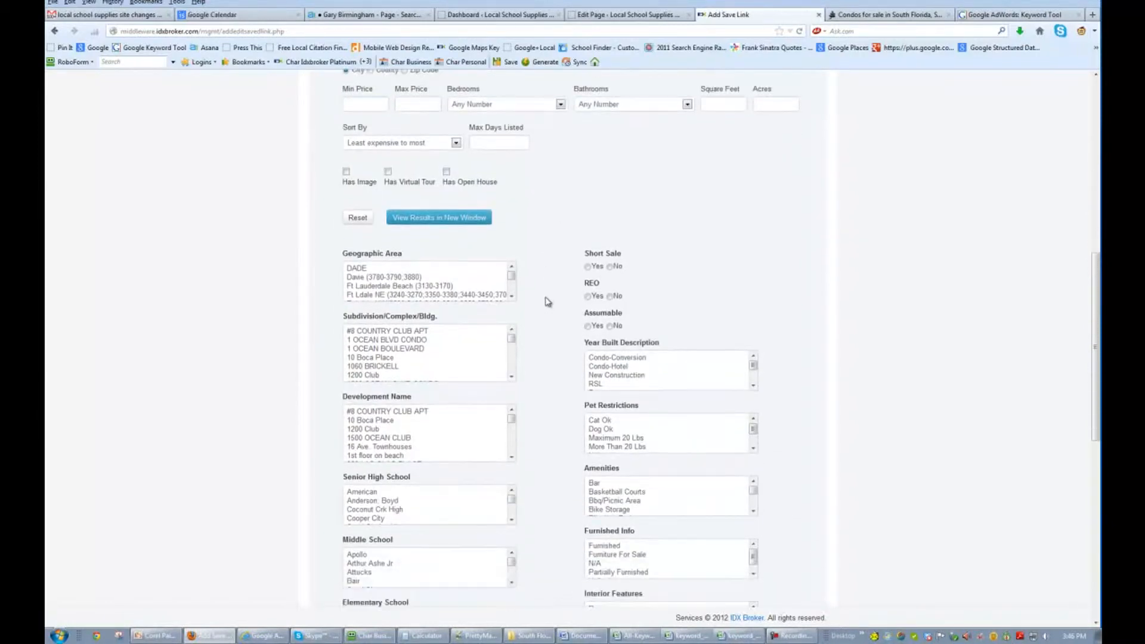
{"action": "scroll", "coordinate": [528, 271], "scroll_direction": "down", "scroll_amount": 2}
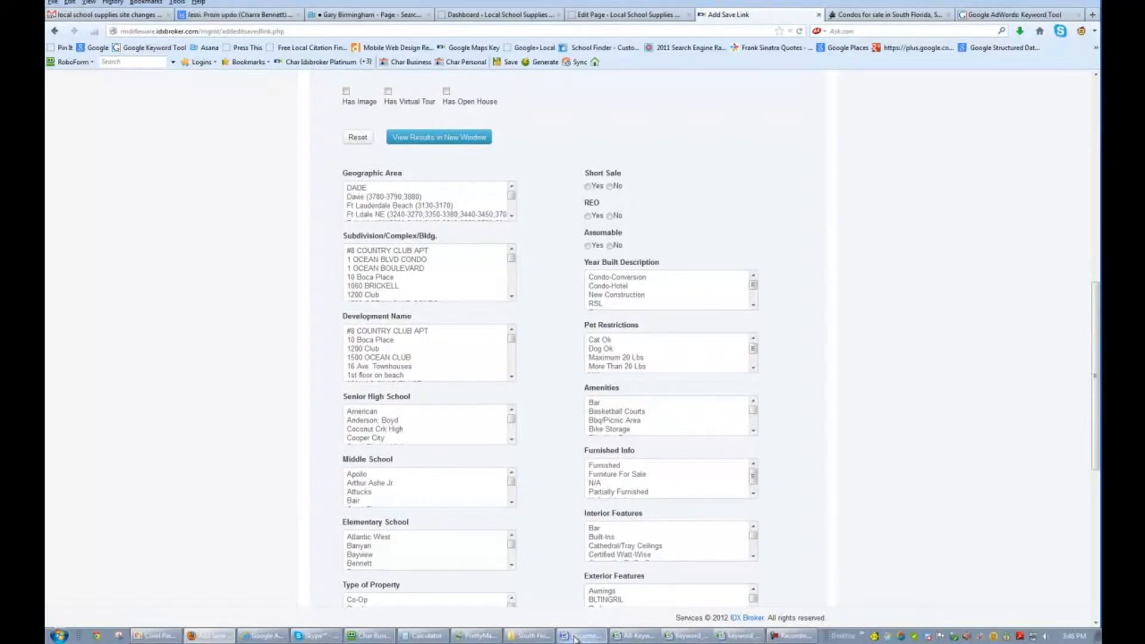
{"action": "left_click", "coordinate": [530, 636]}
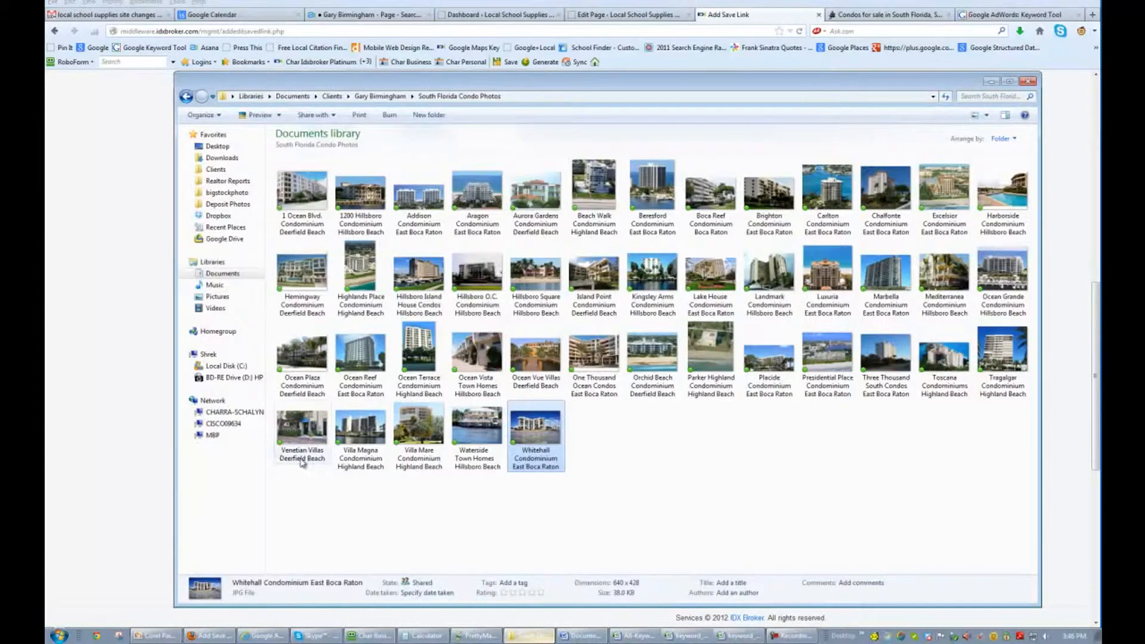
{"action": "left_click", "coordinate": [172, 462]}
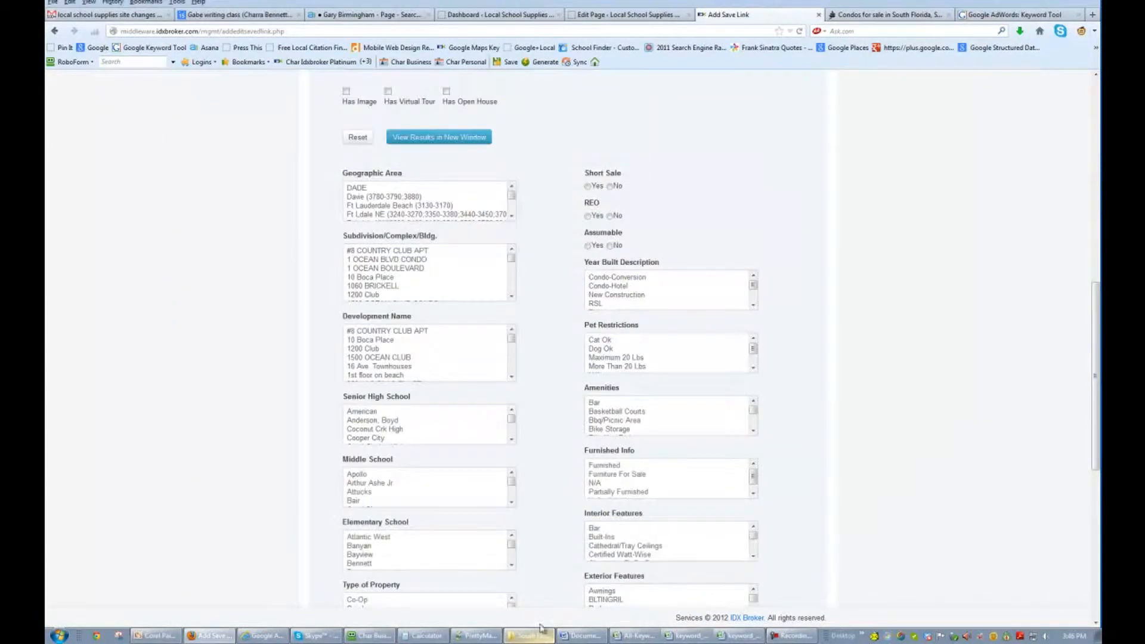
{"action": "left_click", "coordinate": [633, 636]}
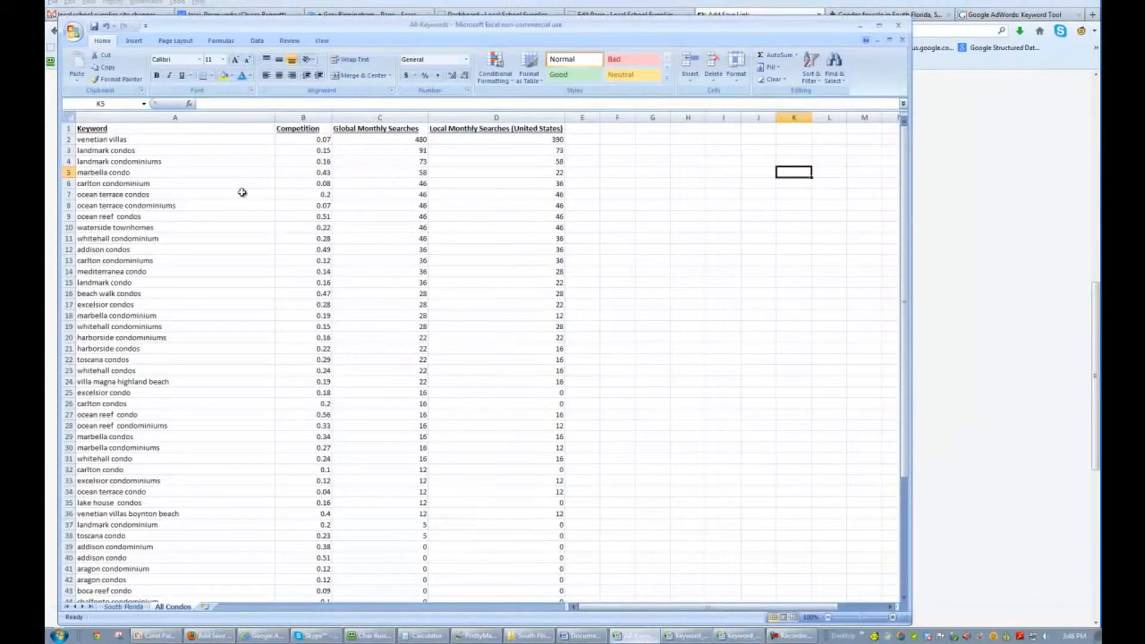
{"action": "left_click", "coordinate": [129, 140]}
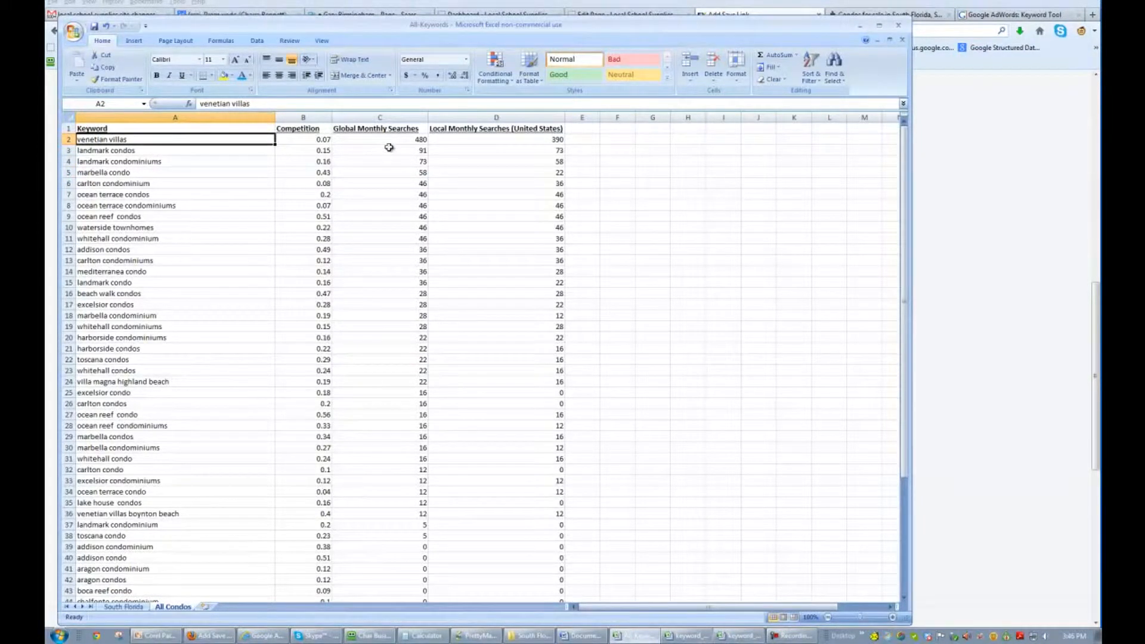
{"action": "key", "text": "alt+Tab"}
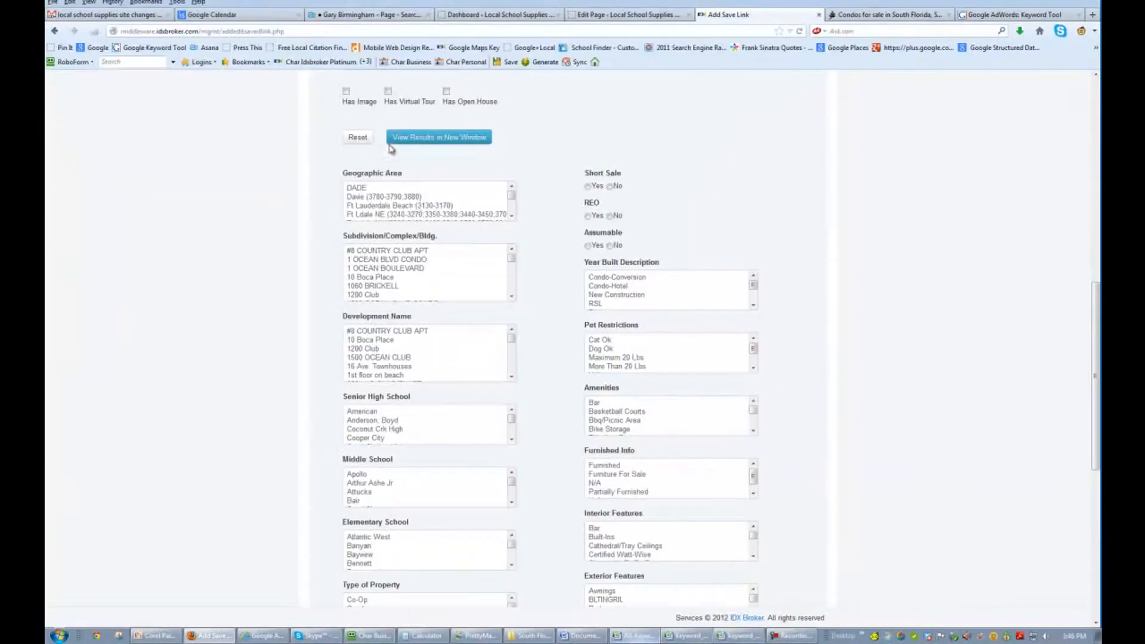
{"action": "left_click", "coordinate": [529, 636]}
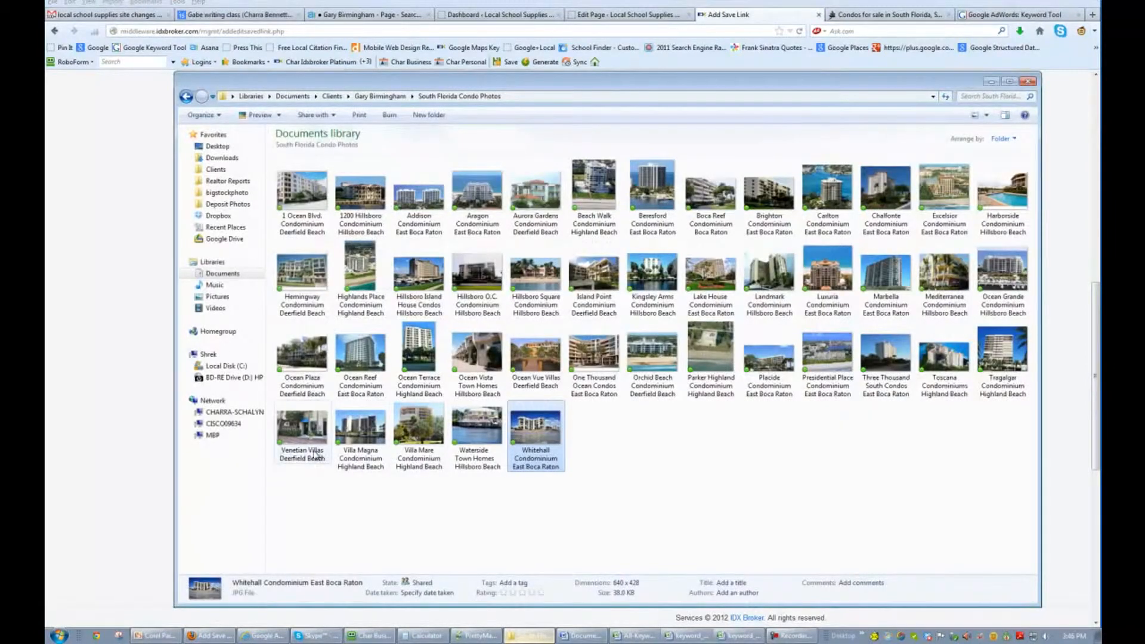
{"action": "left_click", "coordinate": [154, 455]}
Step: Select Deerfield Beach as the city in the search criteria, leaving the price limits empty
{"action": "scroll", "coordinate": [252, 296], "scroll_direction": "up", "scroll_amount": 5}
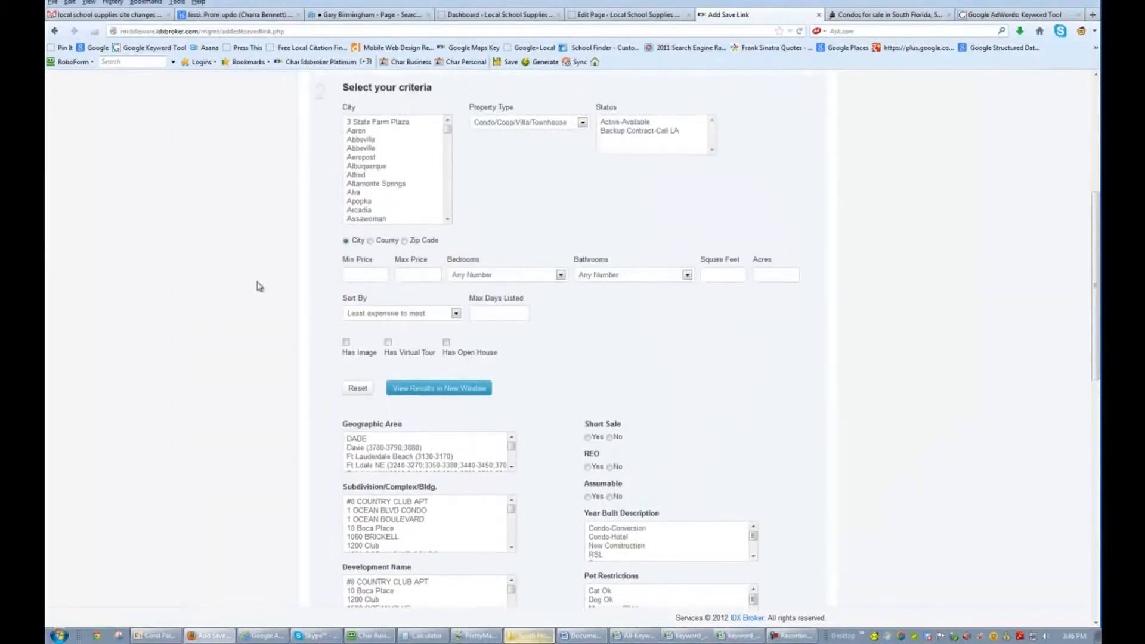
{"action": "scroll", "coordinate": [385, 206], "scroll_direction": "up", "scroll_amount": 2}
{"action": "left_click", "coordinate": [389, 212]}
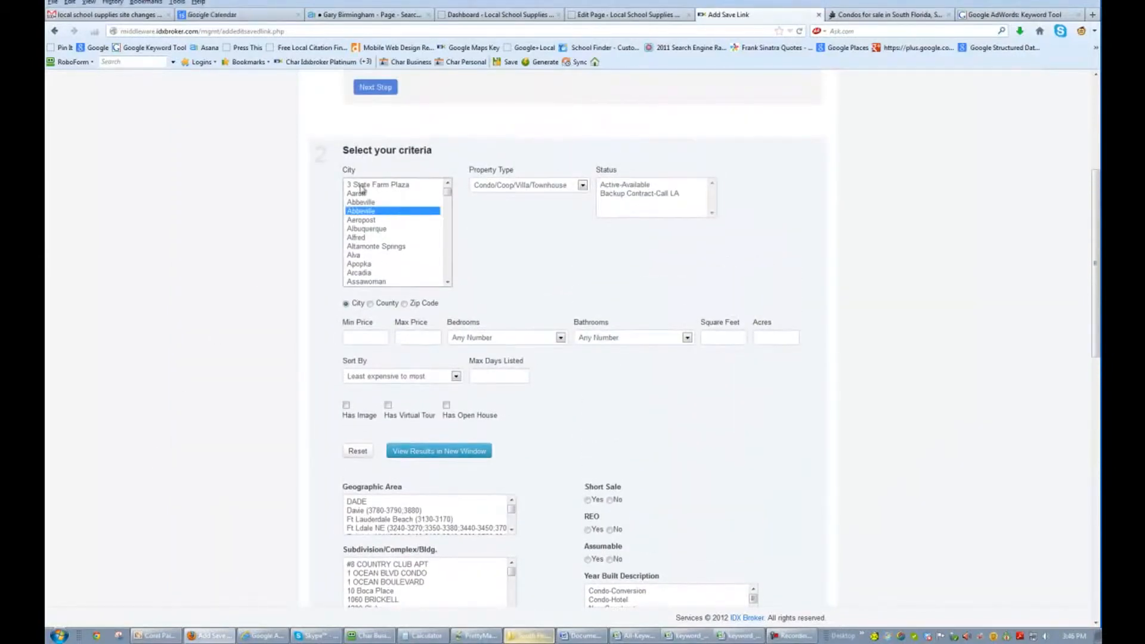
{"action": "type", "text": "dee"}
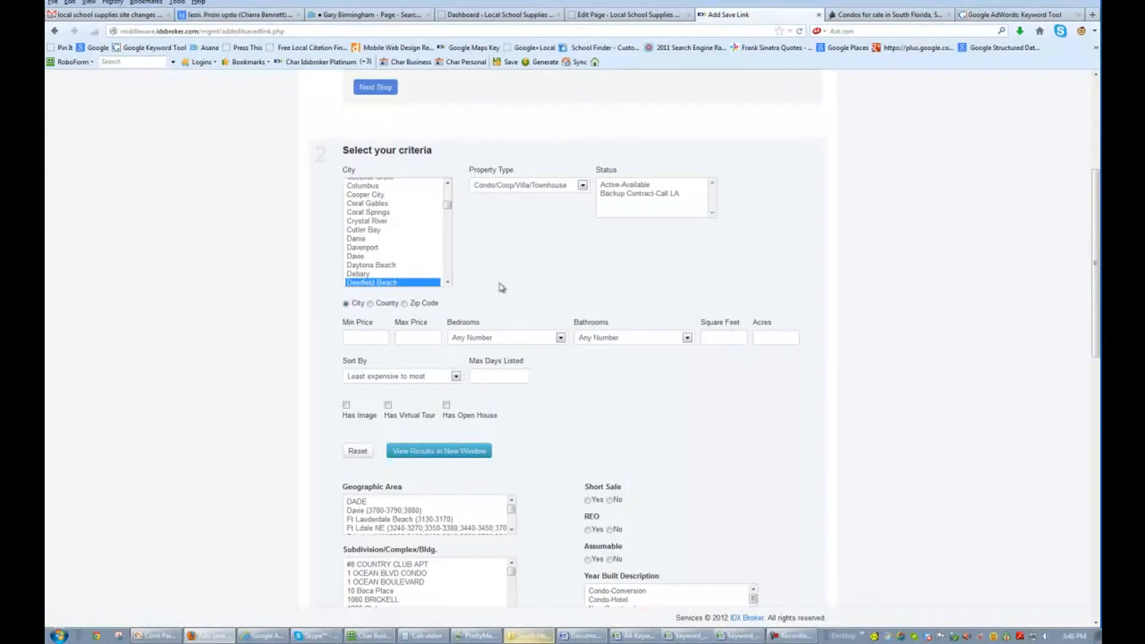
{"action": "left_click", "coordinate": [385, 339]}
{"action": "left_click", "coordinate": [414, 340]}
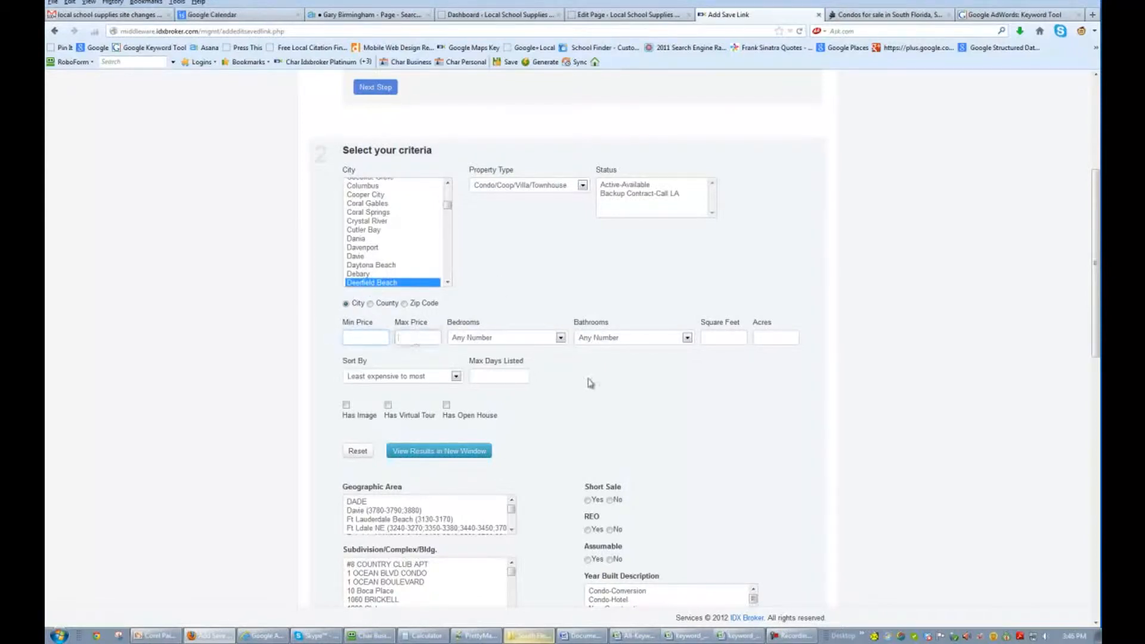
Step: Select VENETIAN CONDOMINIUM as the subdivision/complex/building in the advanced criteria
{"action": "scroll", "coordinate": [588, 384], "scroll_direction": "down", "scroll_amount": 4}
{"action": "left_click", "coordinate": [402, 332]}
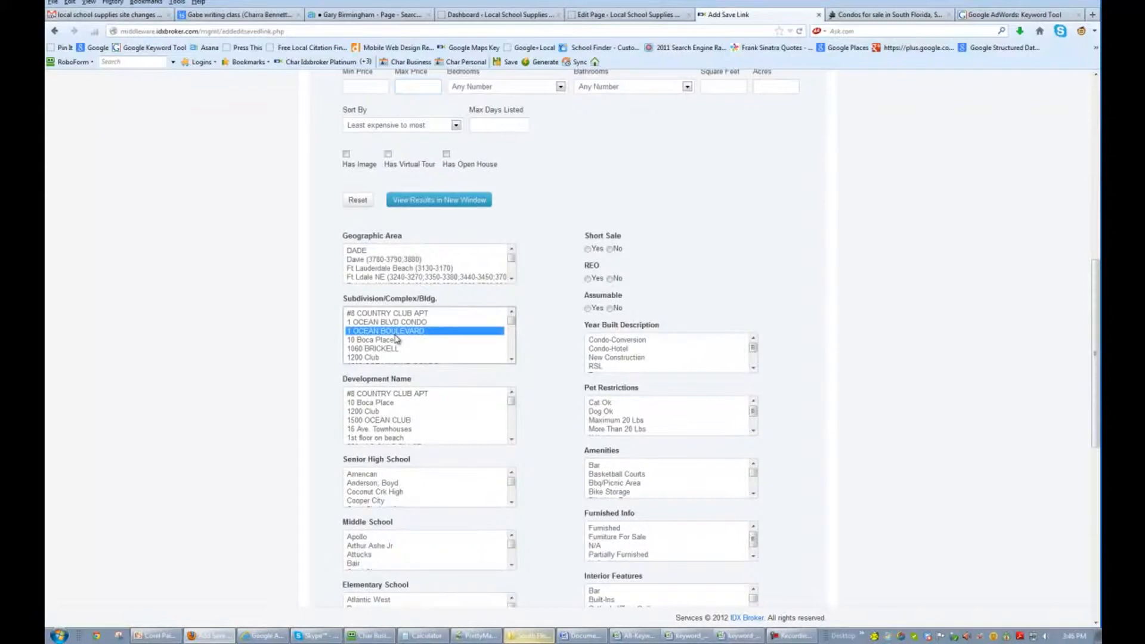
{"action": "type", "text": "ve"}
{"action": "key", "text": "Down"}
{"action": "key", "text": "Down"}
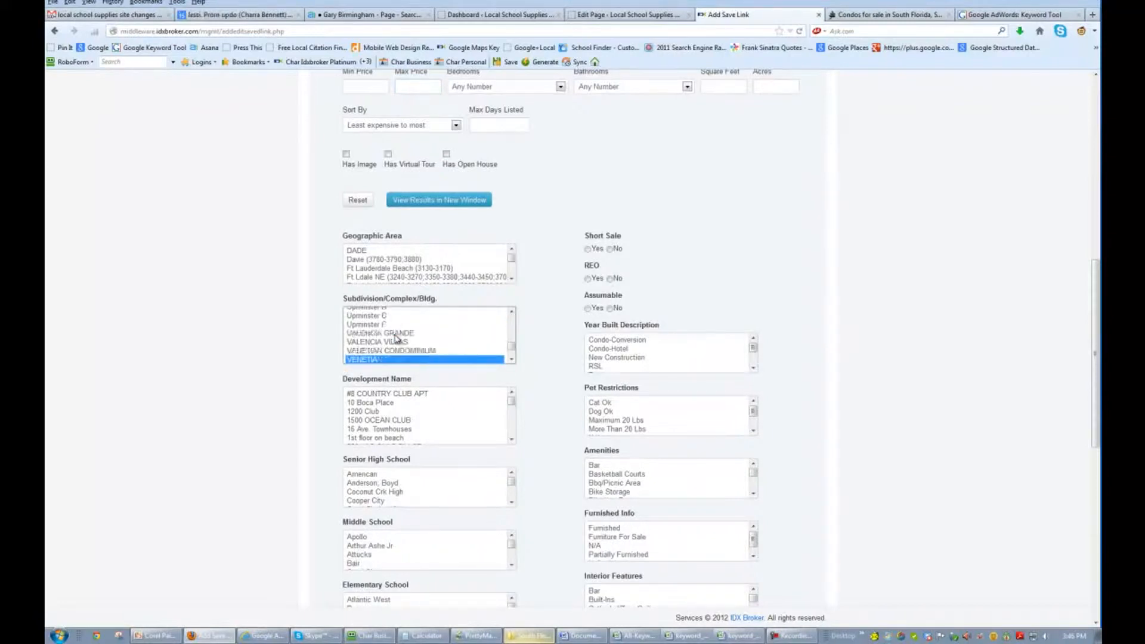
{"action": "key", "text": "Up"}
{"action": "key", "text": "Up"}
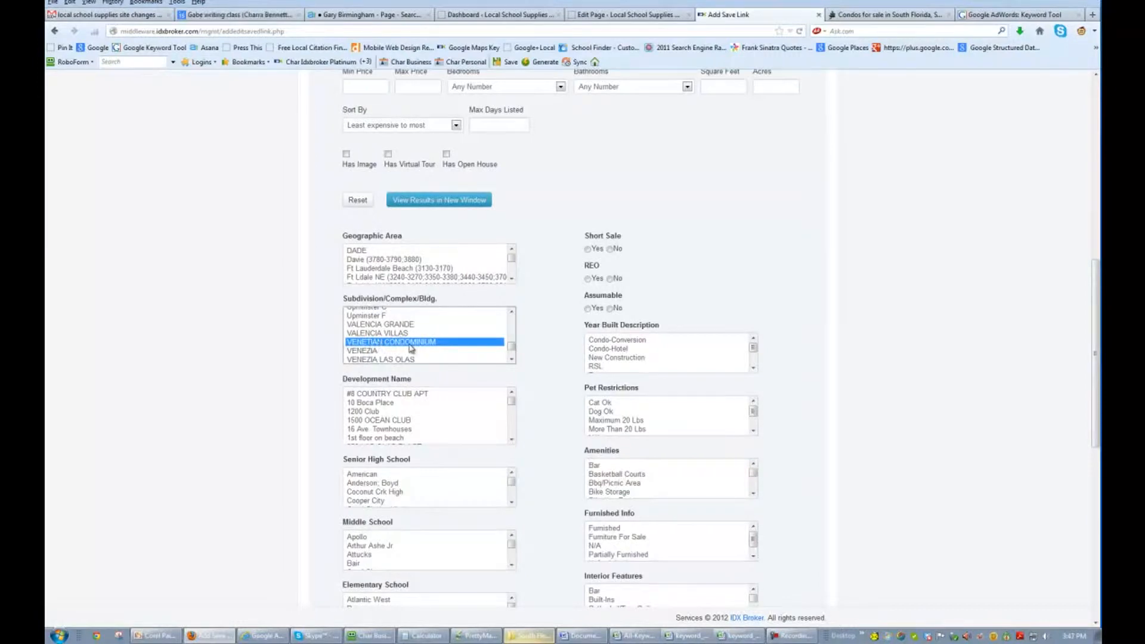
Step: Preview the search results for the chosen criteria in a new window, and return to the saved link form
{"action": "left_click", "coordinate": [434, 201]}
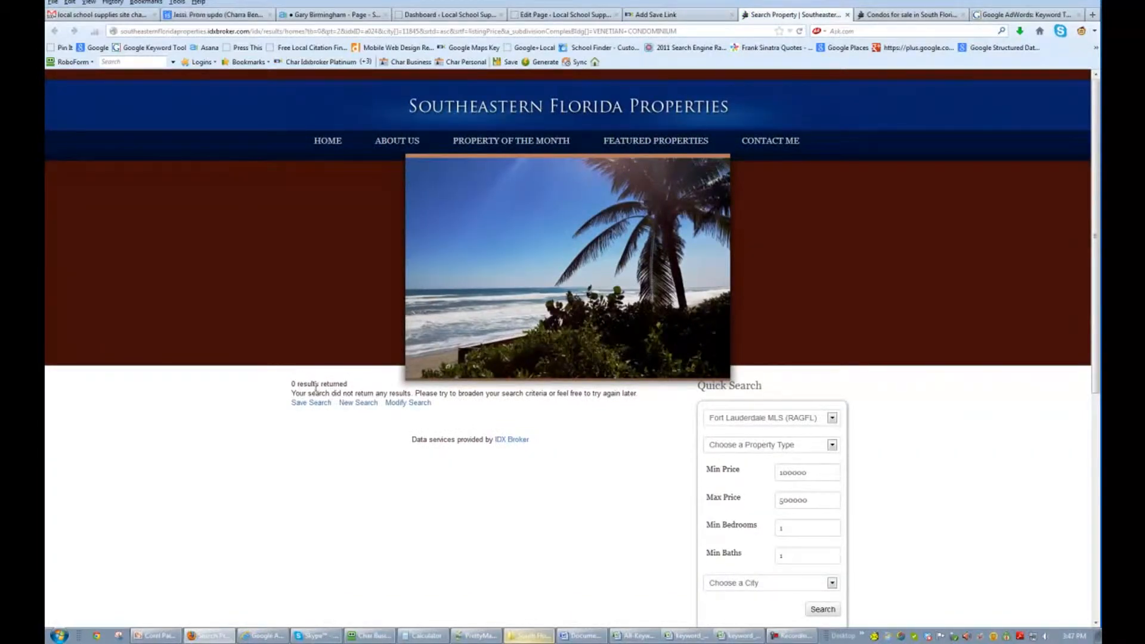
{"action": "scroll", "coordinate": [346, 396], "scroll_direction": "down", "scroll_amount": 3}
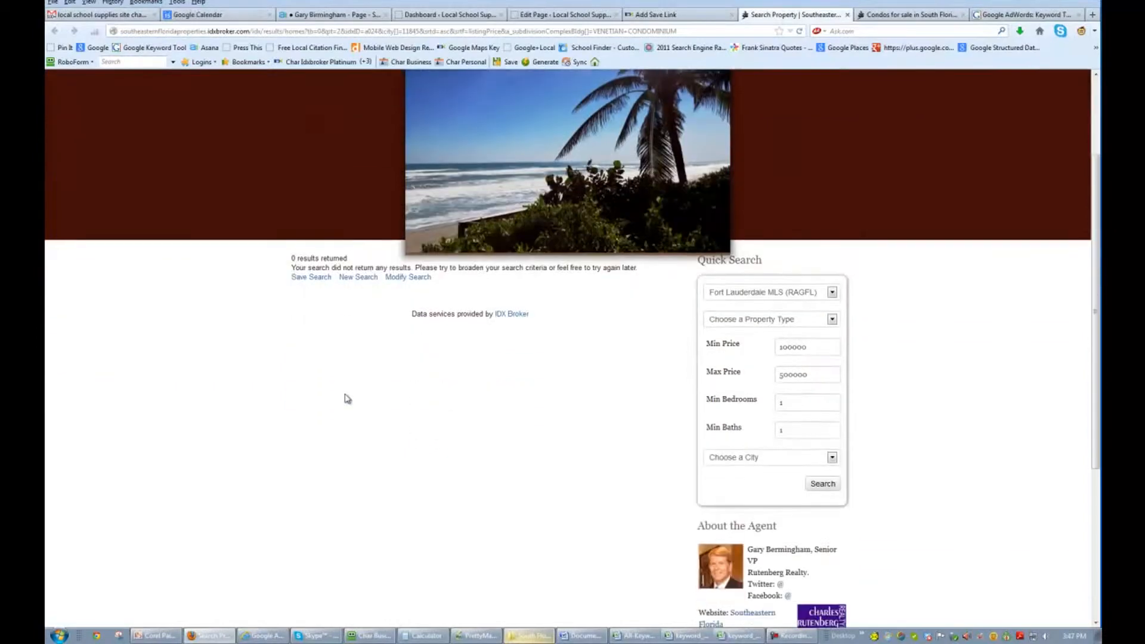
{"action": "scroll", "coordinate": [351, 396], "scroll_direction": "up", "scroll_amount": 3}
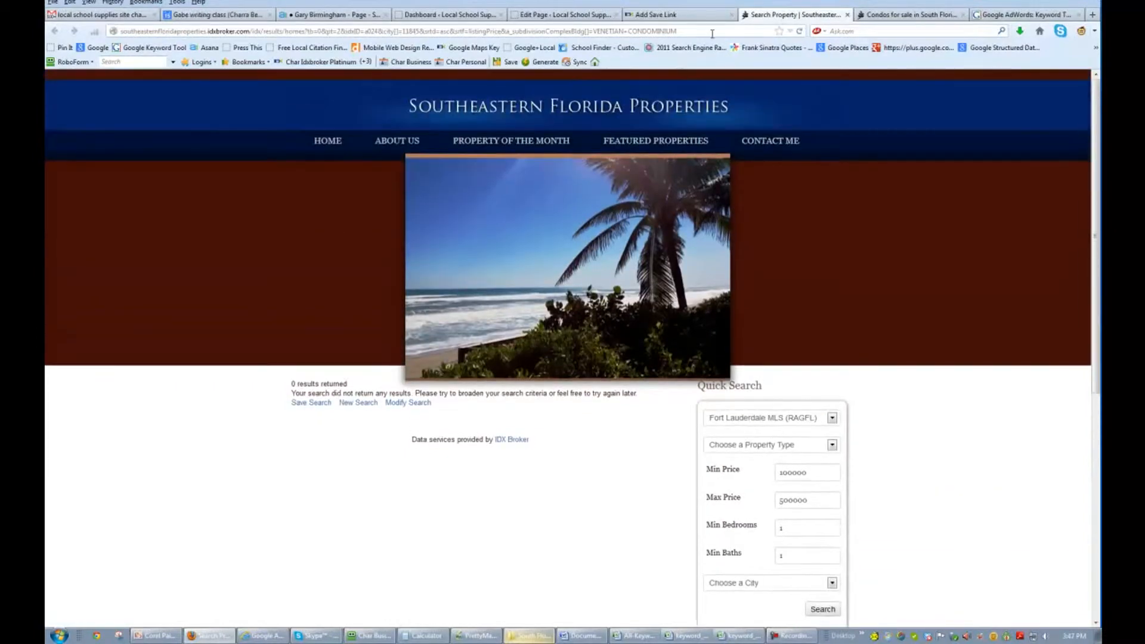
{"action": "left_click", "coordinate": [668, 16]}
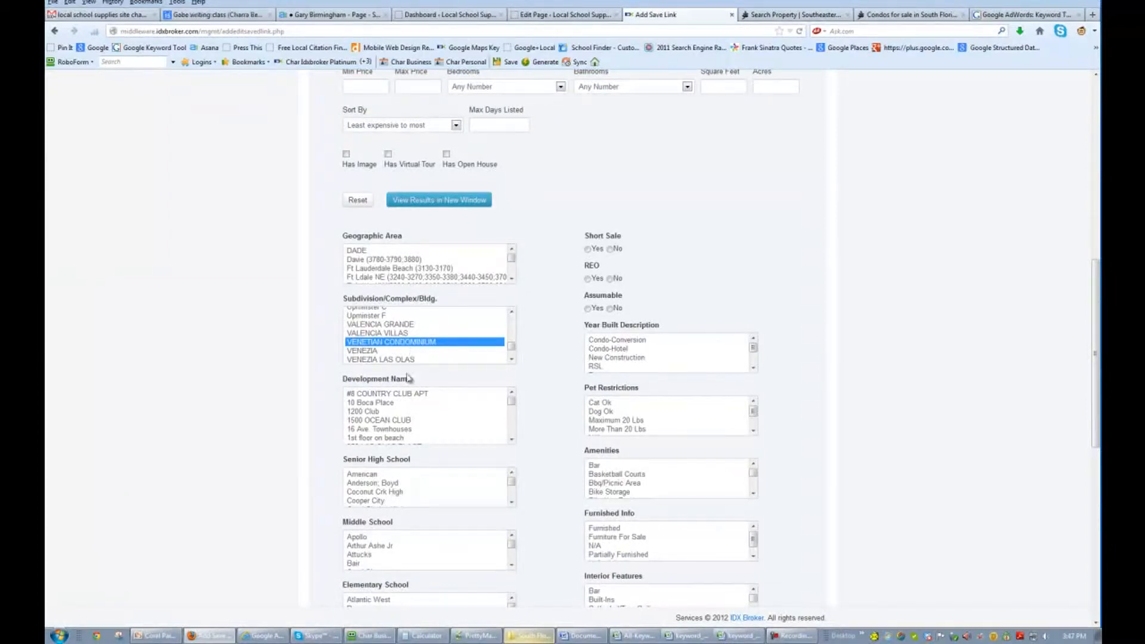
Step: Search the Development Name choices for a Venetian entry and leave that criterion unselected
{"action": "left_click", "coordinate": [409, 405]}
{"action": "type", "text": "ve"}
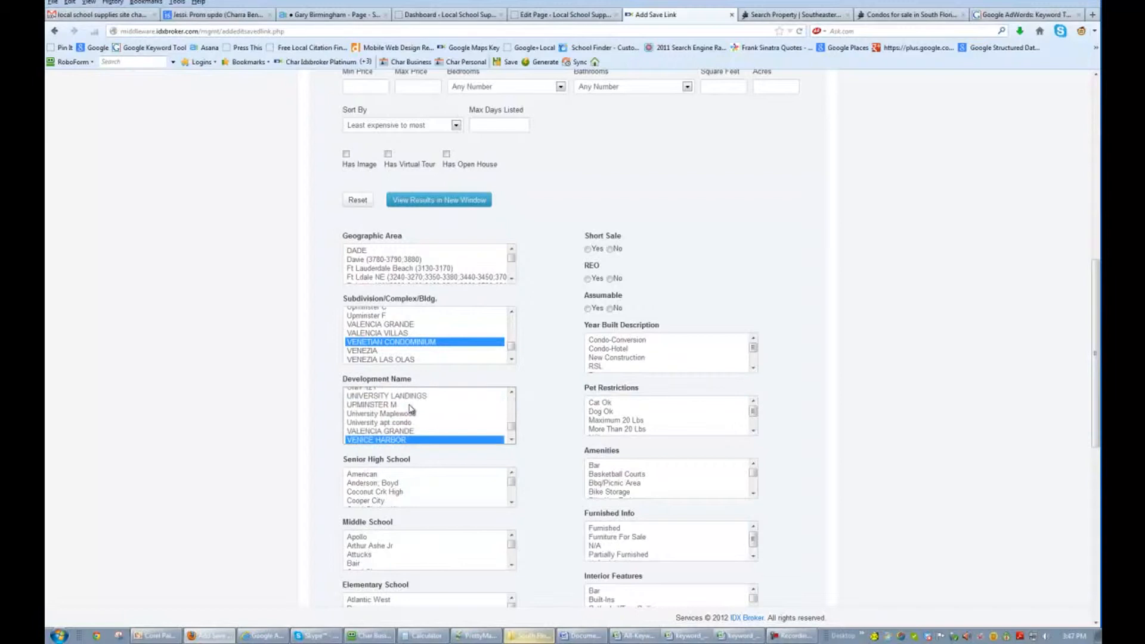
{"action": "key", "text": "Up"}
{"action": "key", "text": "Up"}
{"action": "key", "text": "Up"}
{"action": "key", "text": "Down"}
{"action": "key", "text": "Down"}
{"action": "key", "text": "Down"}
{"action": "key", "text": "Down"}
{"action": "key", "text": "Down"}
{"action": "key", "text": "Down"}
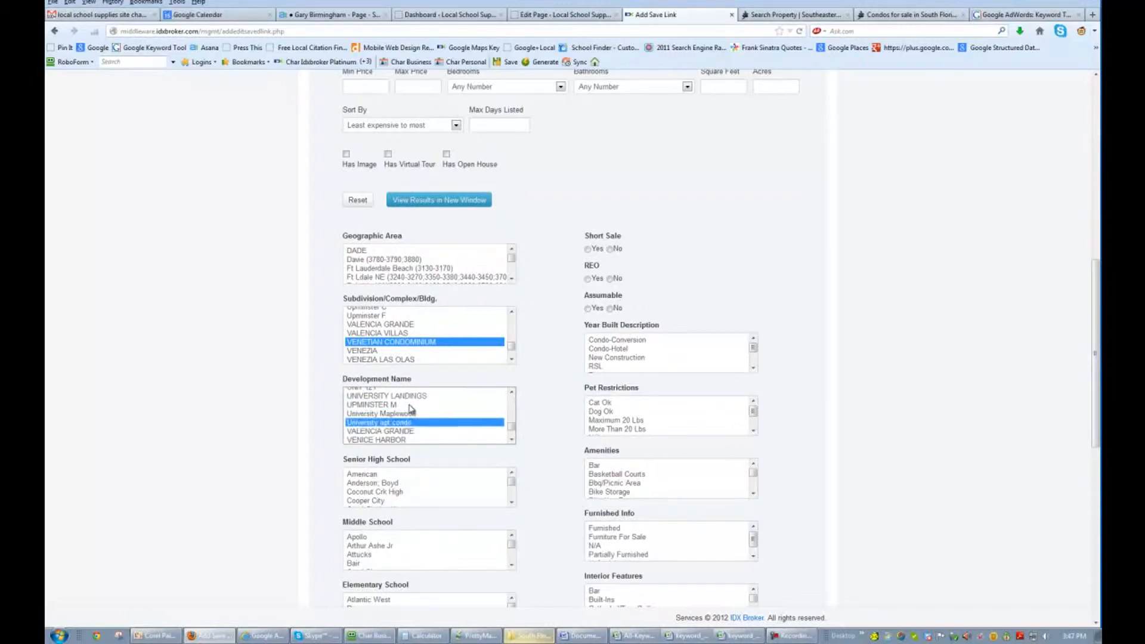
{"action": "key", "text": "Up"}
{"action": "key", "text": "Up"}
{"action": "key", "text": "Up"}
{"action": "key", "text": "Up"}
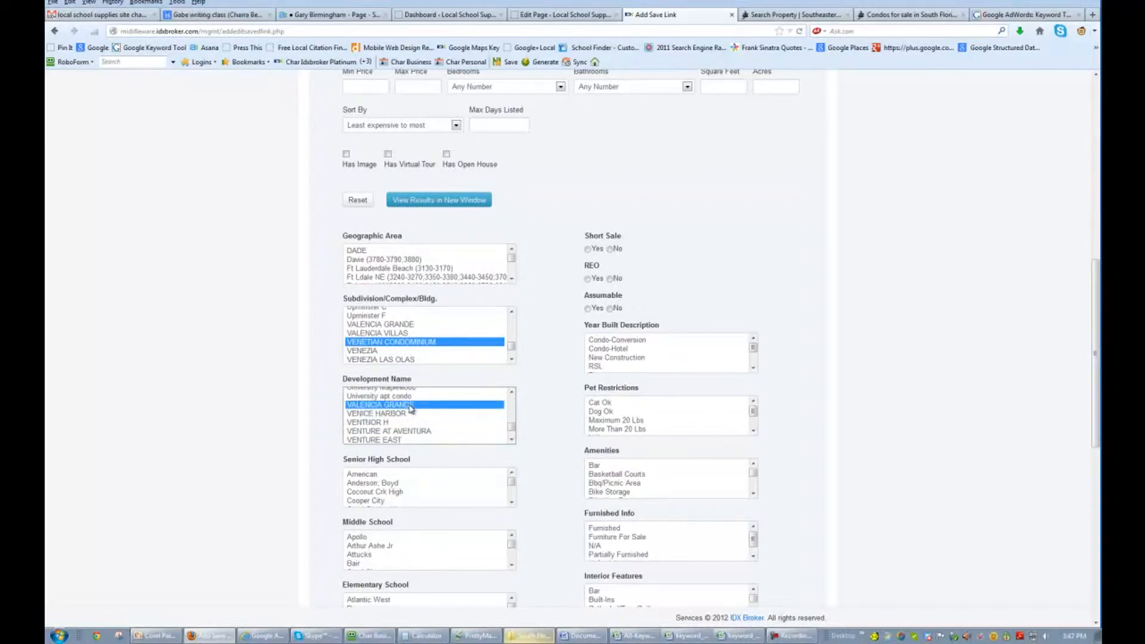
{"action": "scroll", "coordinate": [411, 410], "scroll_direction": "up", "scroll_amount": 1}
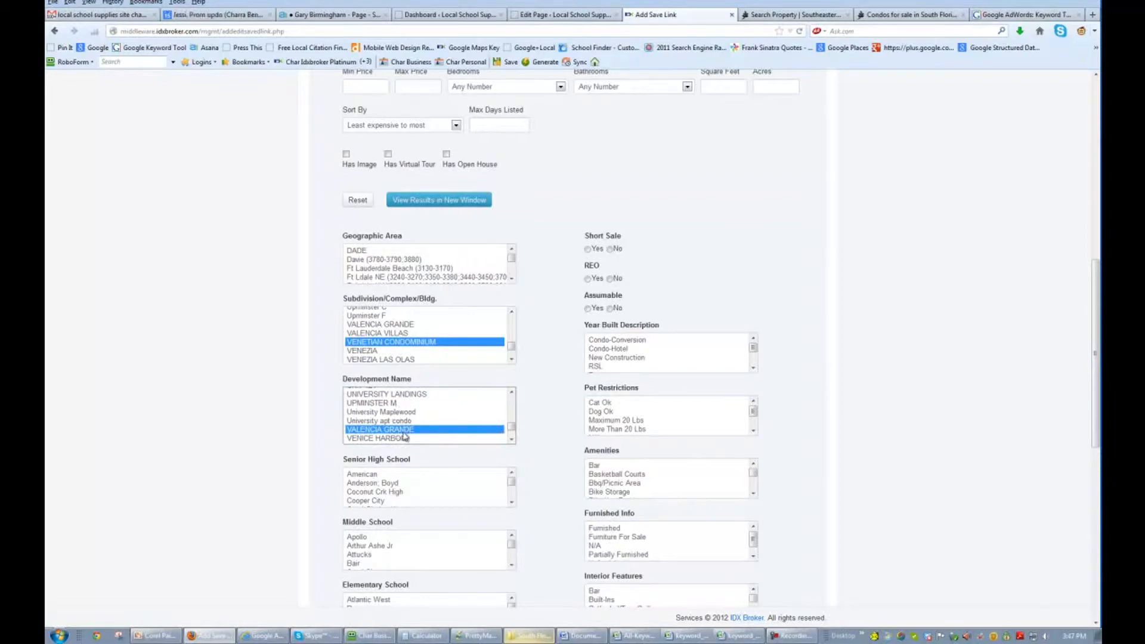
{"action": "left_click", "coordinate": [403, 430], "text": "ctrl"}
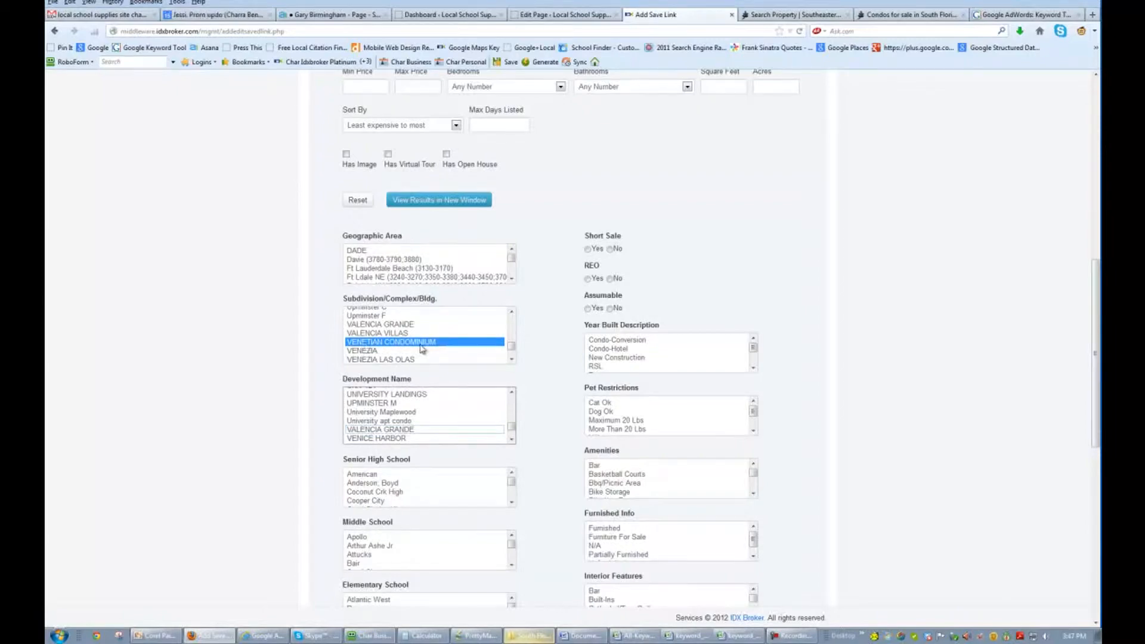
Step: Review the remaining search criteria without changing them, and proceed to the section for naming the search and setting its preferences
{"action": "scroll", "coordinate": [552, 252], "scroll_direction": "down", "scroll_amount": 1}
{"action": "scroll", "coordinate": [551, 253], "scroll_direction": "down", "scroll_amount": 8}
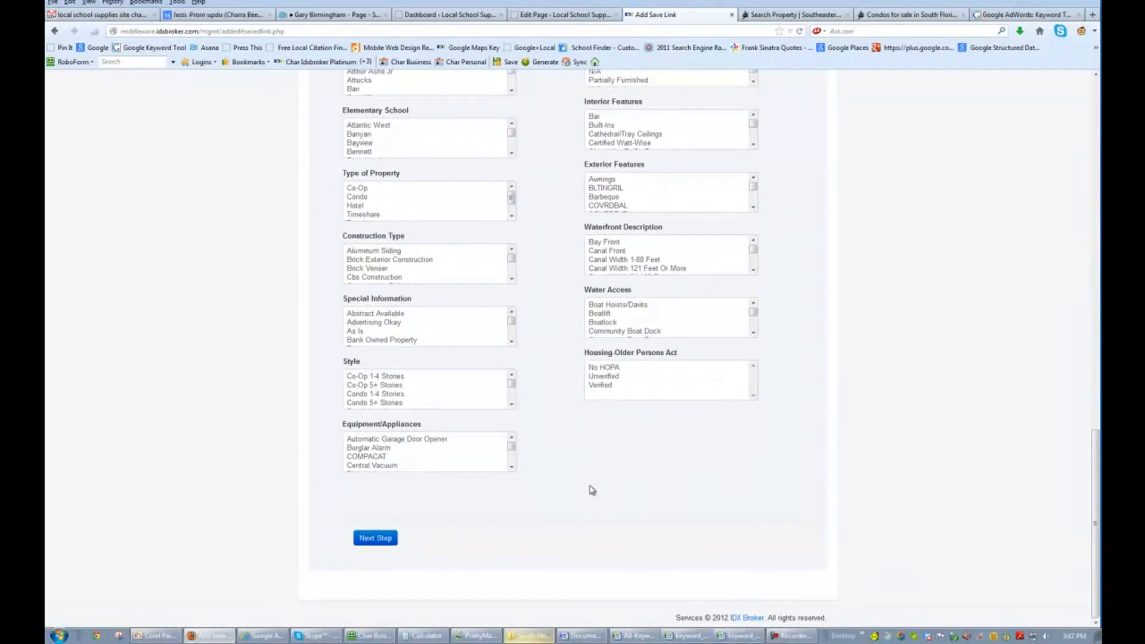
{"action": "scroll", "coordinate": [568, 249], "scroll_direction": "up", "scroll_amount": 7}
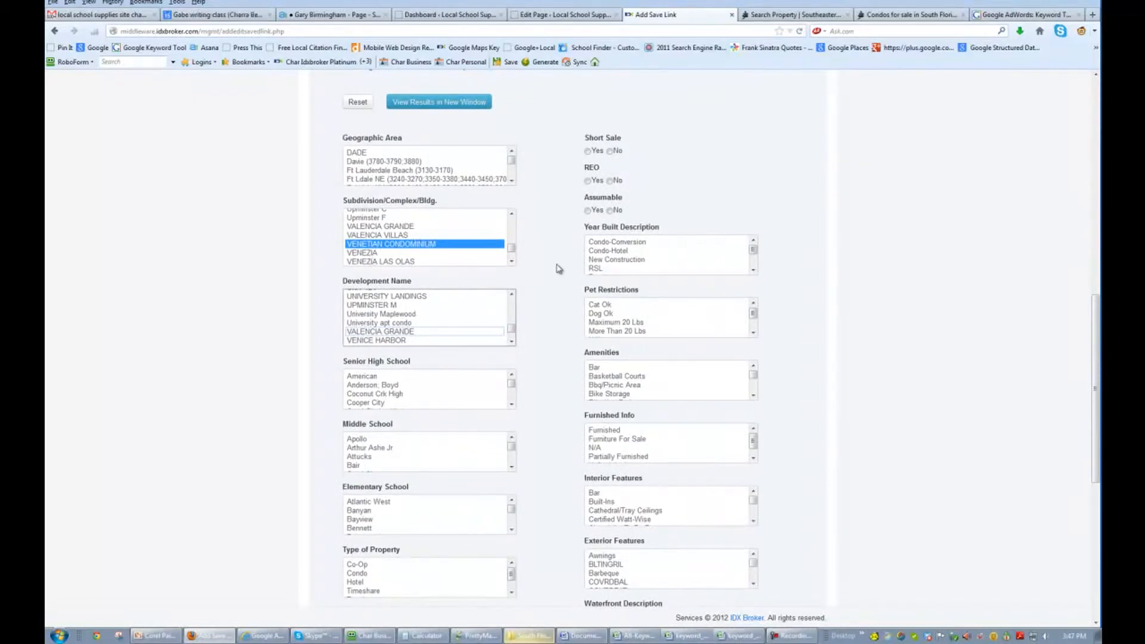
{"action": "scroll", "coordinate": [561, 269], "scroll_direction": "up", "scroll_amount": 5}
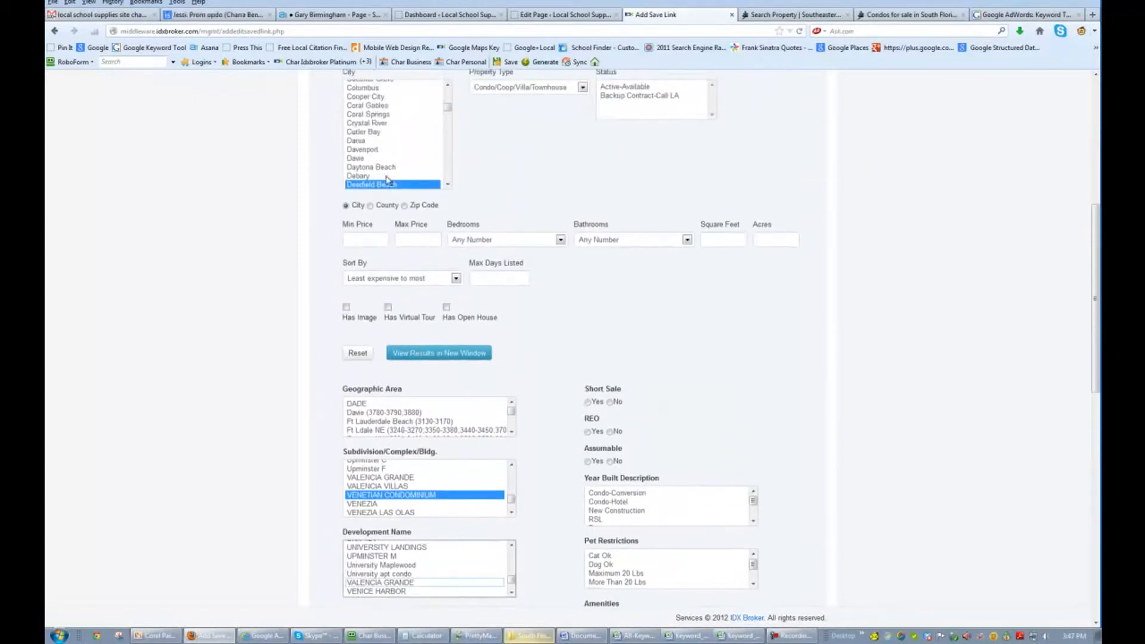
{"action": "scroll", "coordinate": [564, 422], "scroll_direction": "down", "scroll_amount": 12}
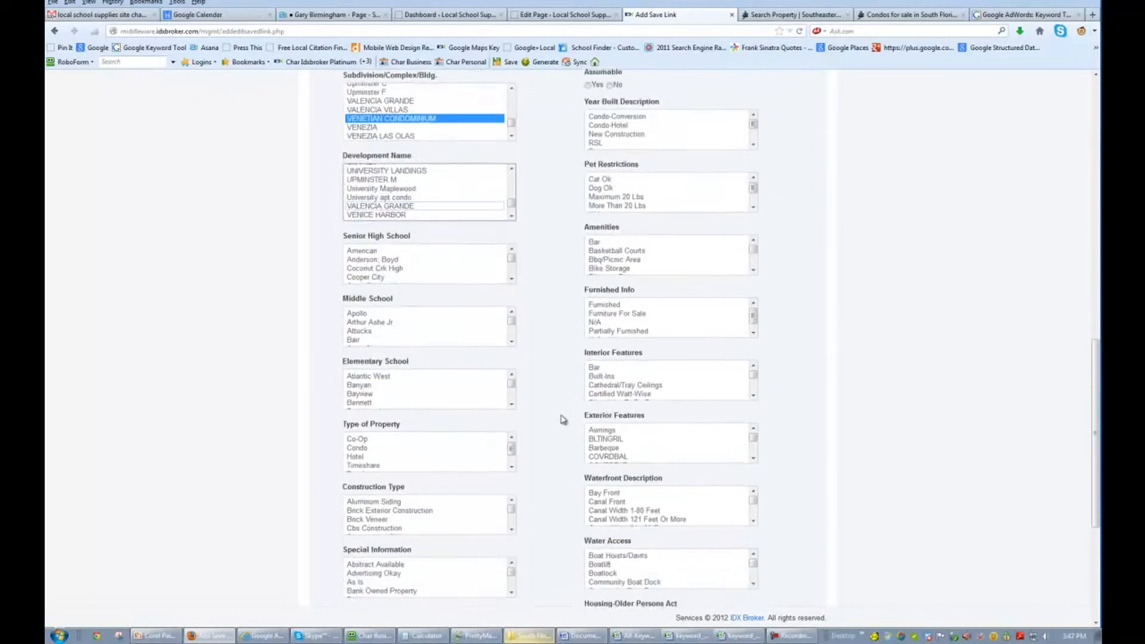
{"action": "left_click", "coordinate": [387, 531]}
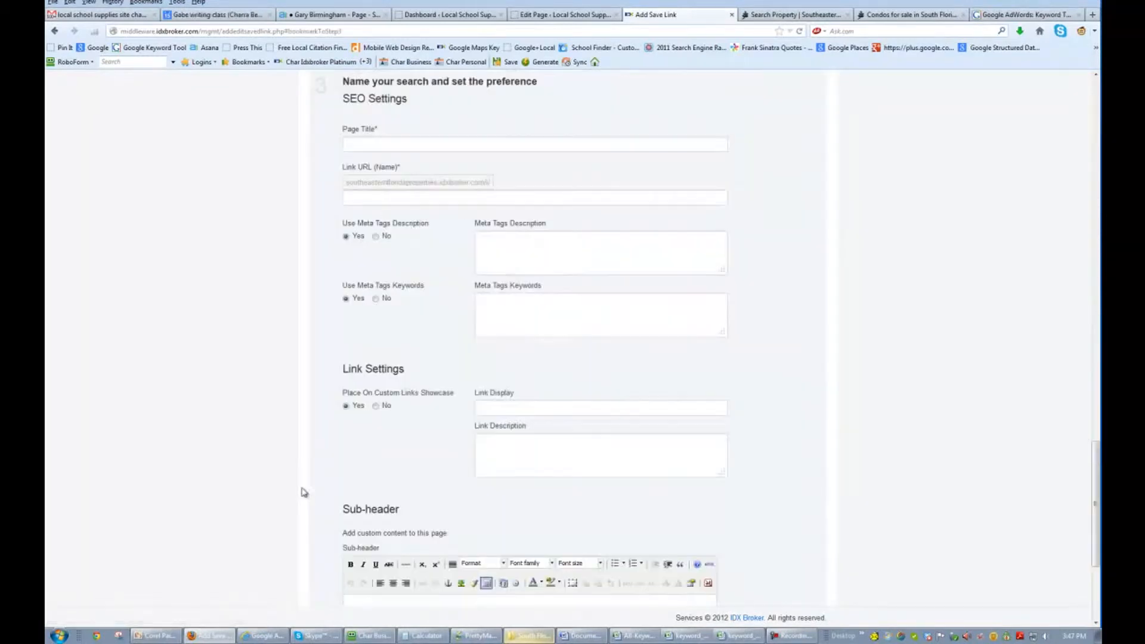
{"action": "scroll", "coordinate": [277, 412], "scroll_direction": "down", "scroll_amount": 4}
{"action": "scroll", "coordinate": [274, 376], "scroll_direction": "up", "scroll_amount": 6}
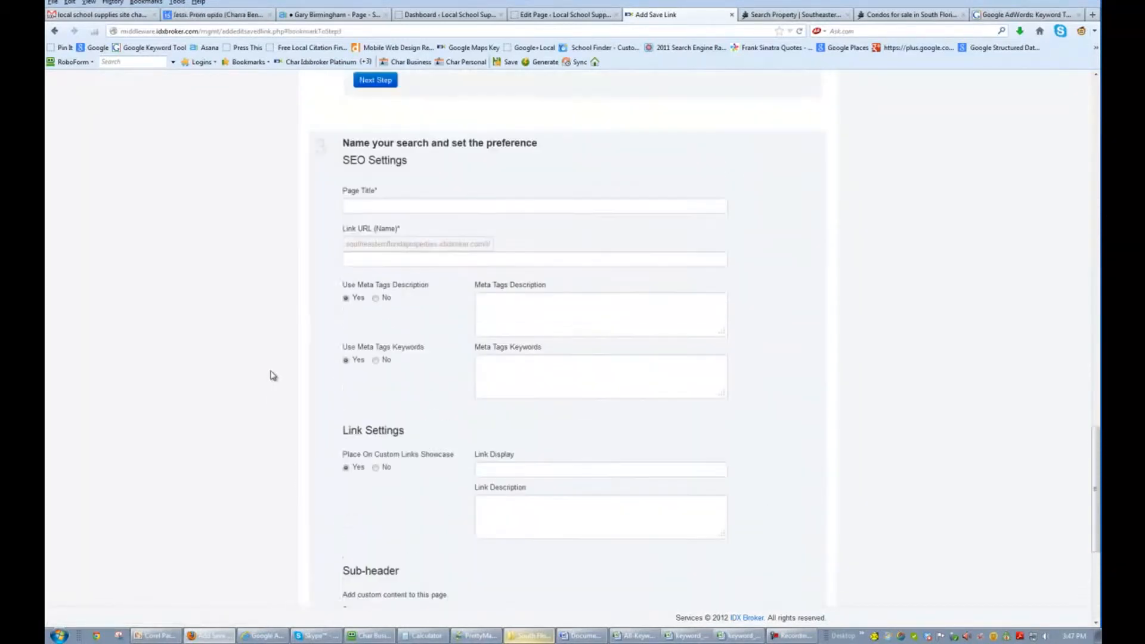
{"action": "left_click", "coordinate": [364, 250]}
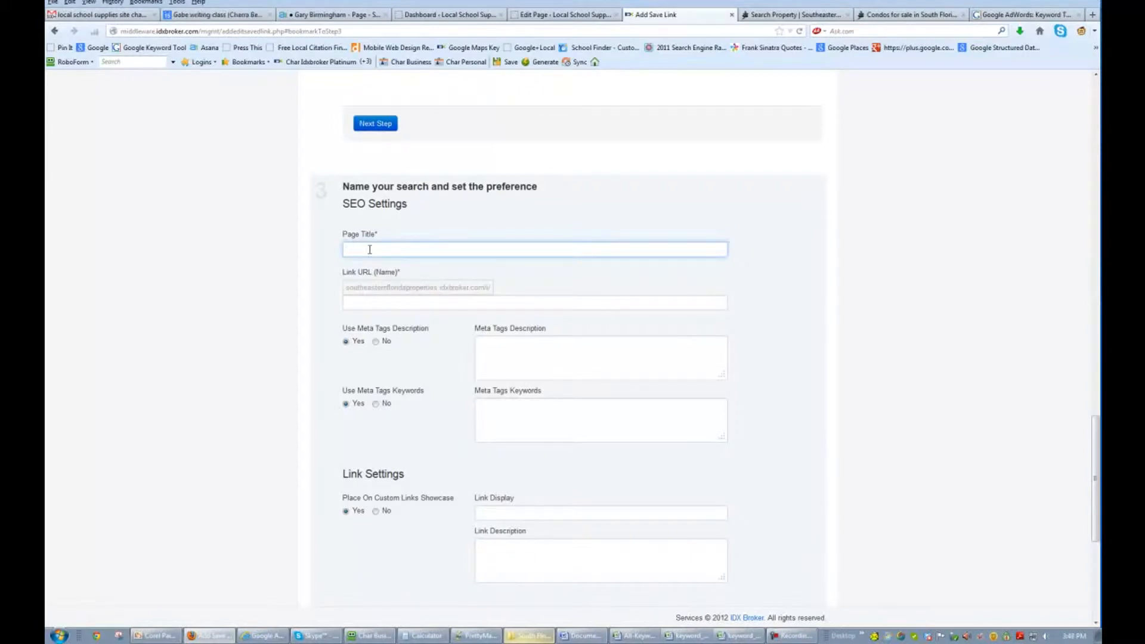
Step: Switch to the All-Keywords workbook in Excel and sort columns A to D of the All Condos sheet alphabetically by keyword
{"action": "left_click", "coordinate": [636, 636]}
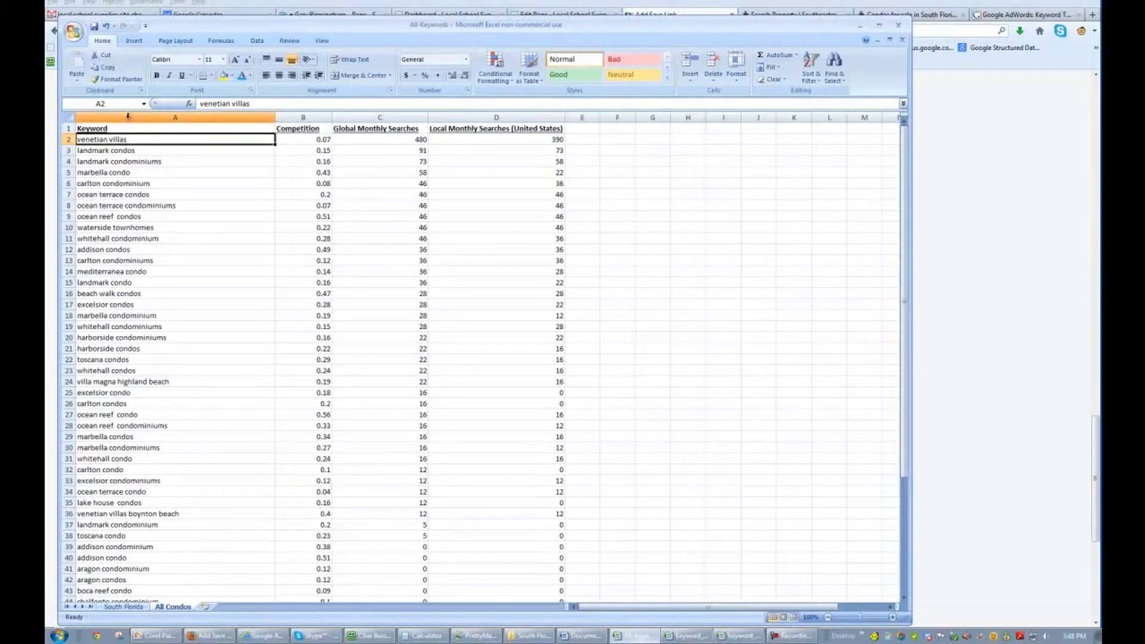
{"action": "left_click", "coordinate": [128, 116]}
{"action": "left_click_drag", "start_coordinate": [130, 116], "coordinate": [501, 117]}
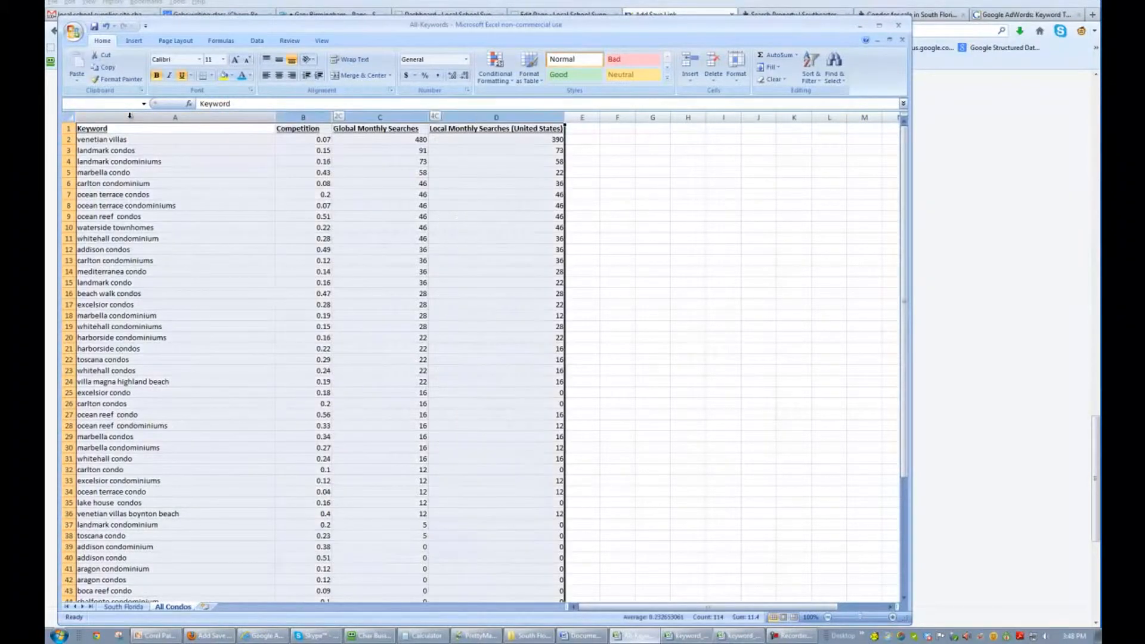
{"action": "key", "text": "ctrl+c"}
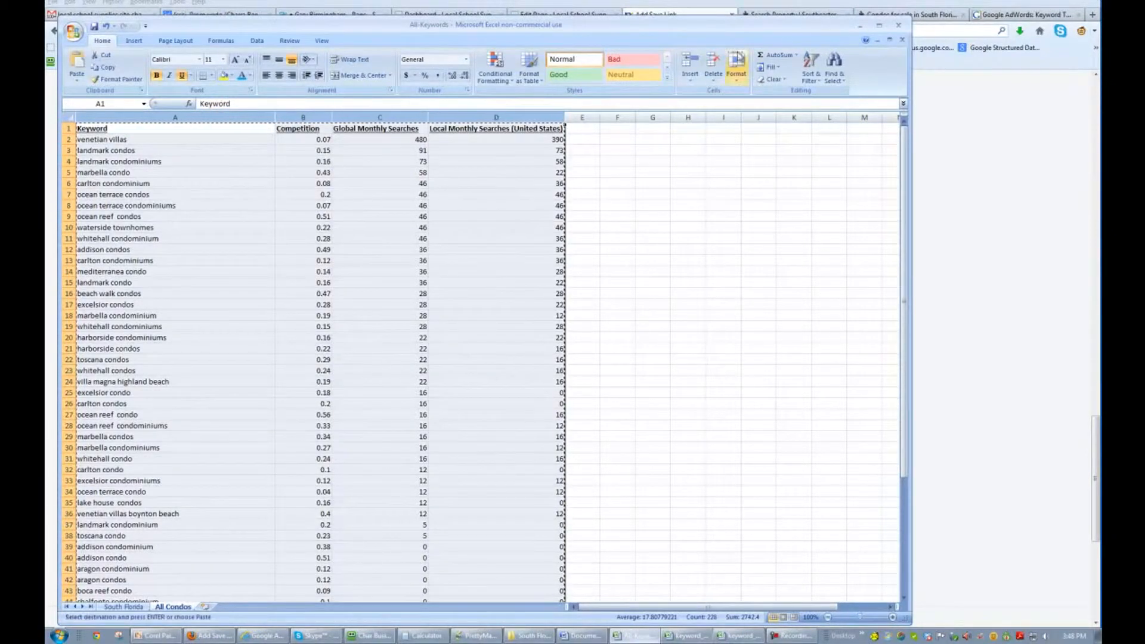
{"action": "left_click", "coordinate": [813, 78]}
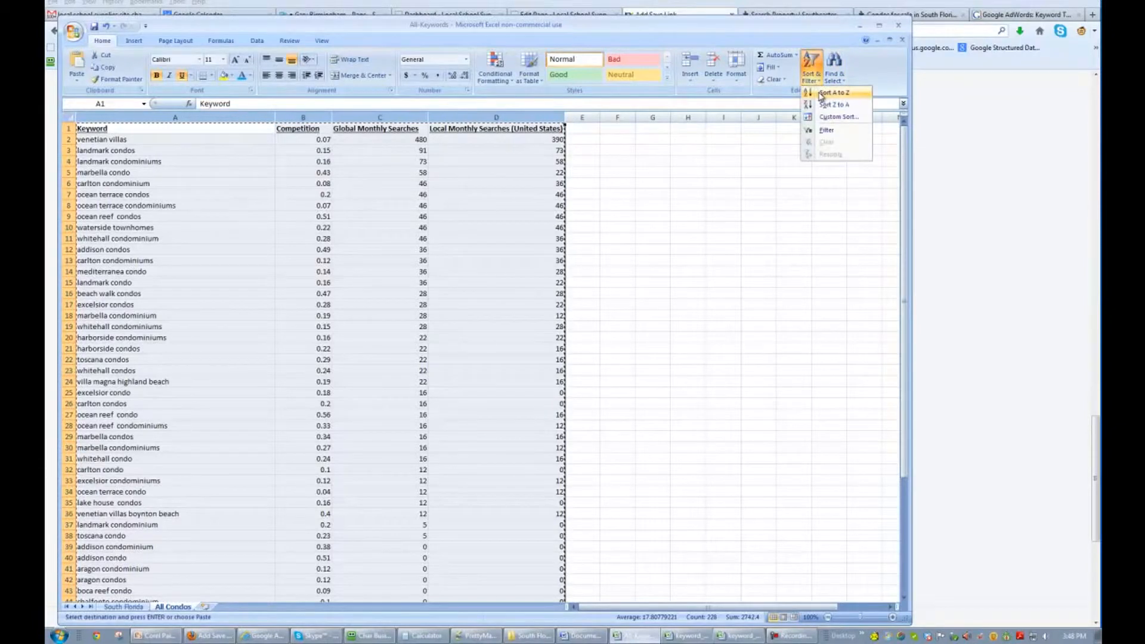
{"action": "left_click", "coordinate": [833, 93]}
{"action": "scroll", "coordinate": [218, 194], "scroll_direction": "down", "scroll_amount": 6}
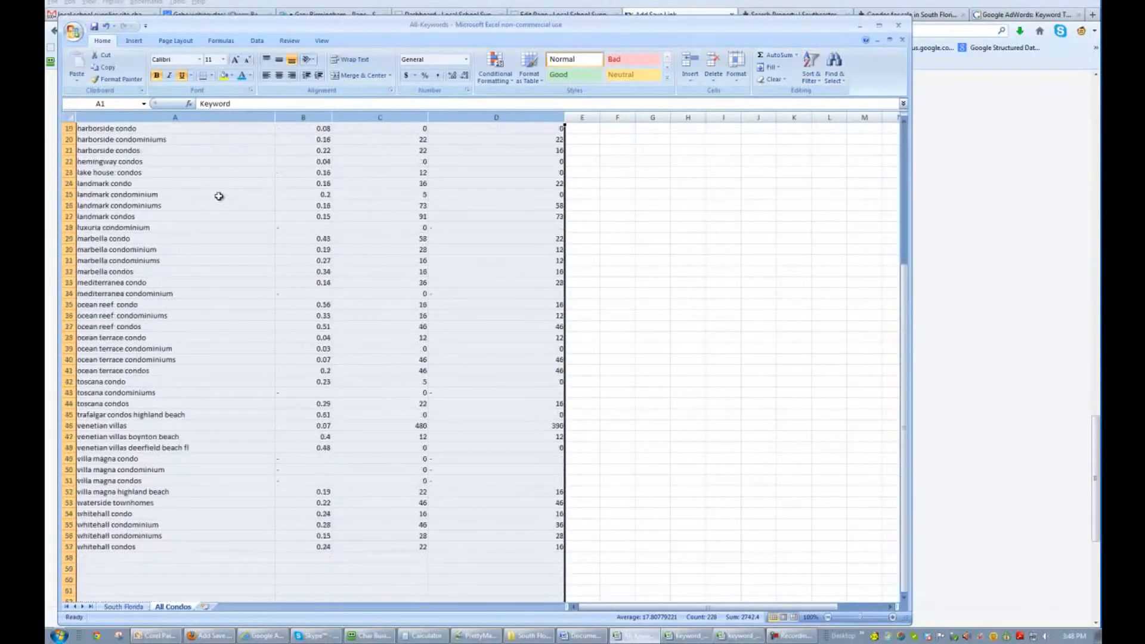
Step: Make the keywords "venetian villas deerfield beach fl" and "venetian villas" bold in the All Condos sheet
{"action": "left_click", "coordinate": [149, 436]}
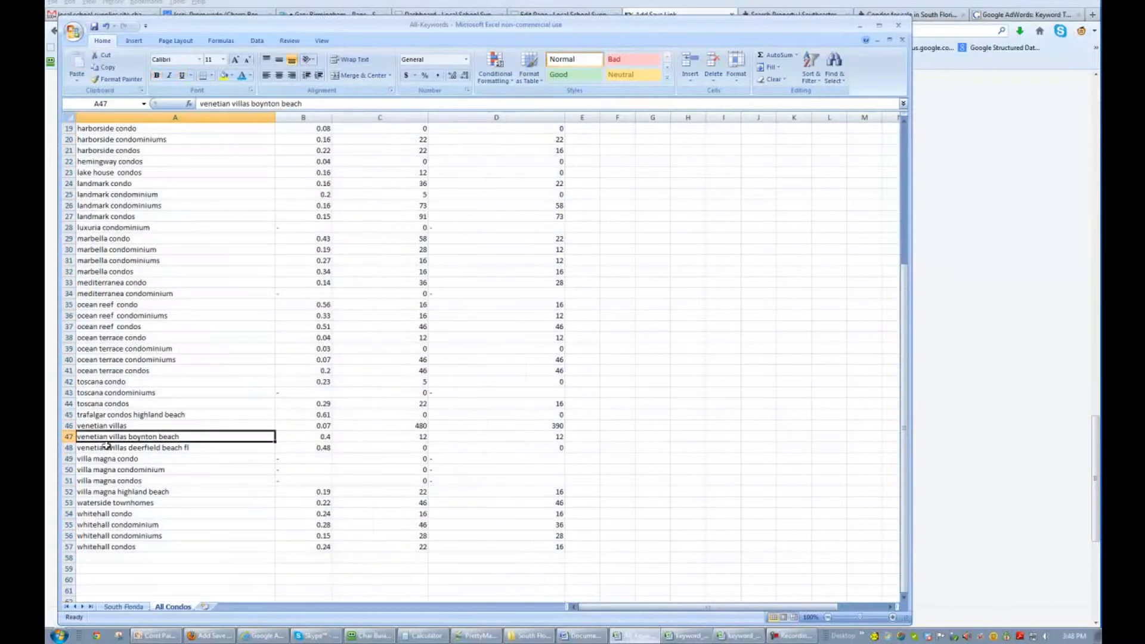
{"action": "left_click", "coordinate": [135, 448]}
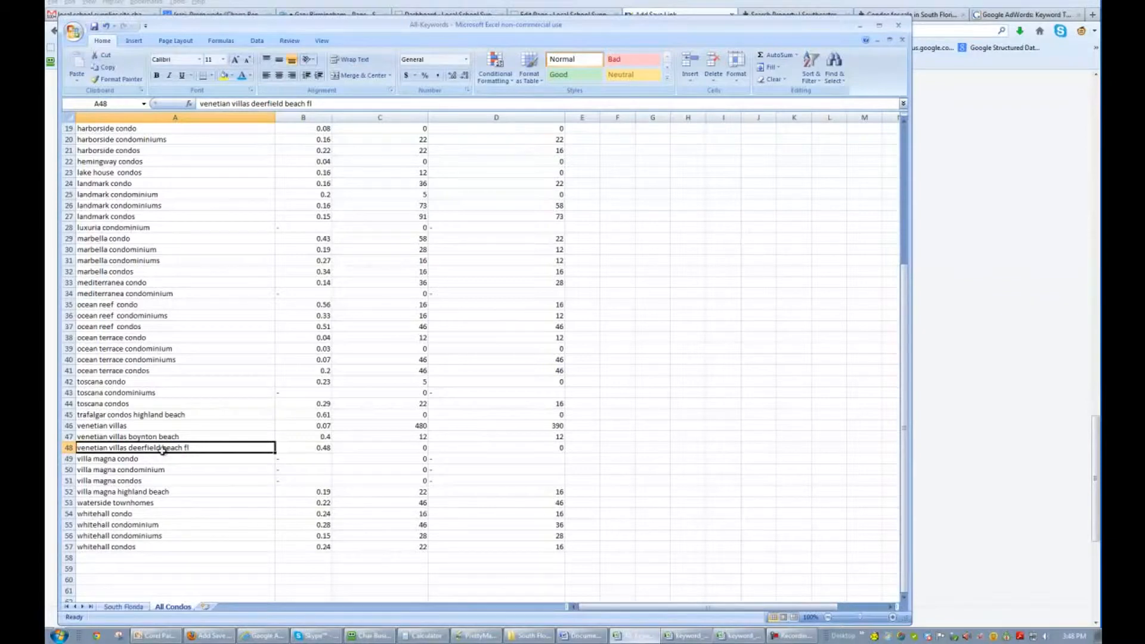
{"action": "key", "text": "ctrl+b"}
{"action": "left_click", "coordinate": [123, 426]}
{"action": "key", "text": "ctrl+b"}
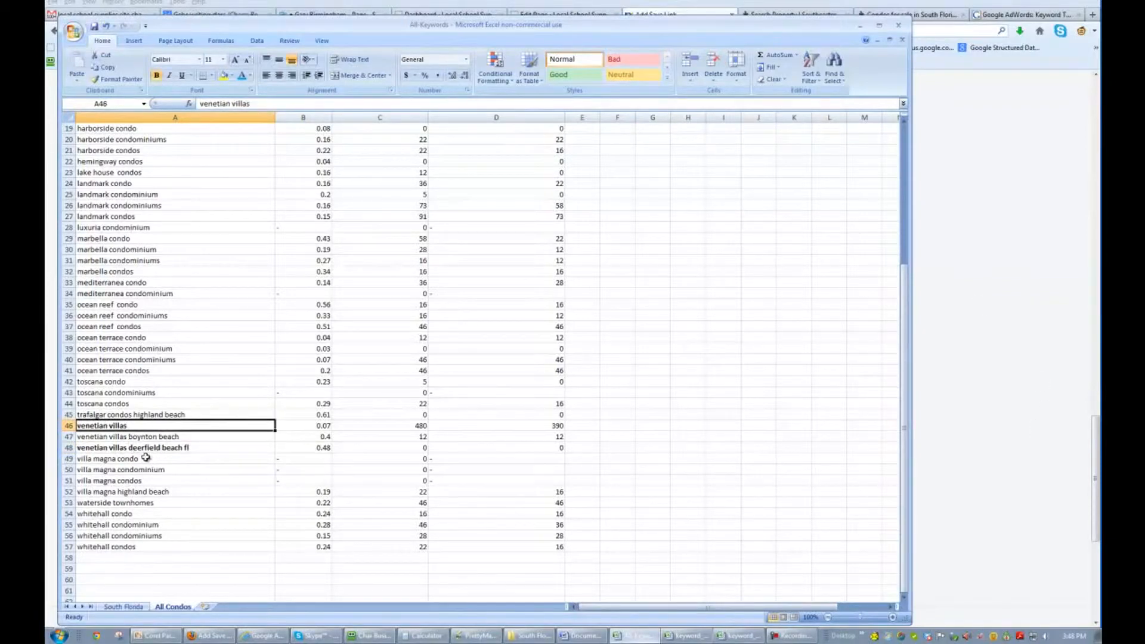
Step: Return to the saved link form in the browser and enter the page title "Venetian Villas, Venetian Villas Deerfield Beach FL", following the bold keywords
{"action": "left_click", "coordinate": [965, 359]}
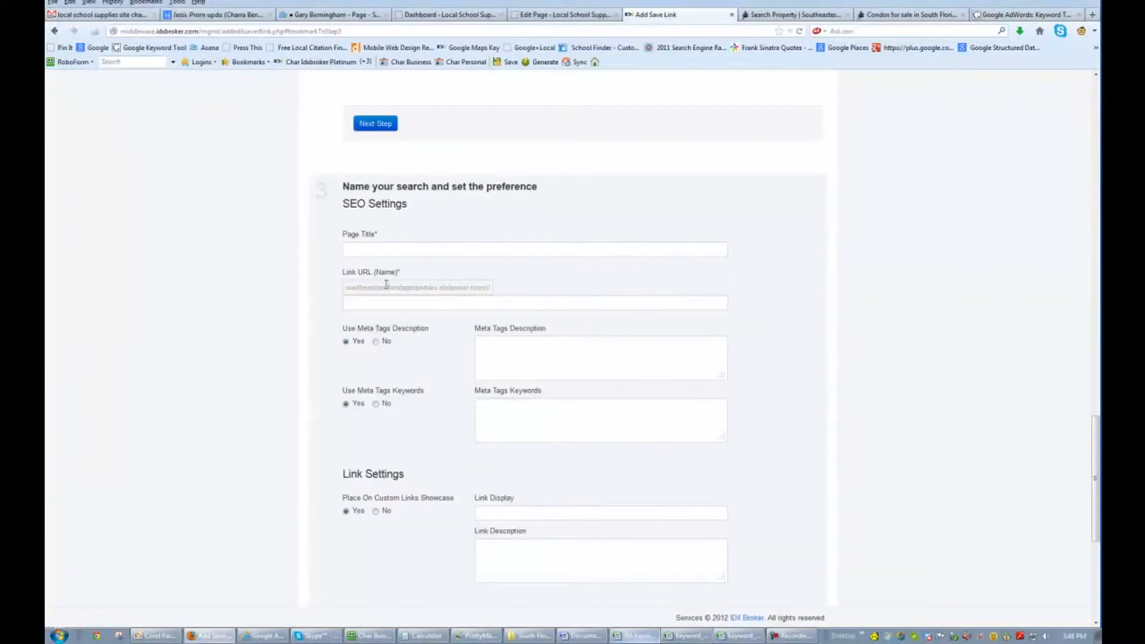
{"action": "left_click", "coordinate": [372, 250]}
{"action": "type", "text": "Vene"}
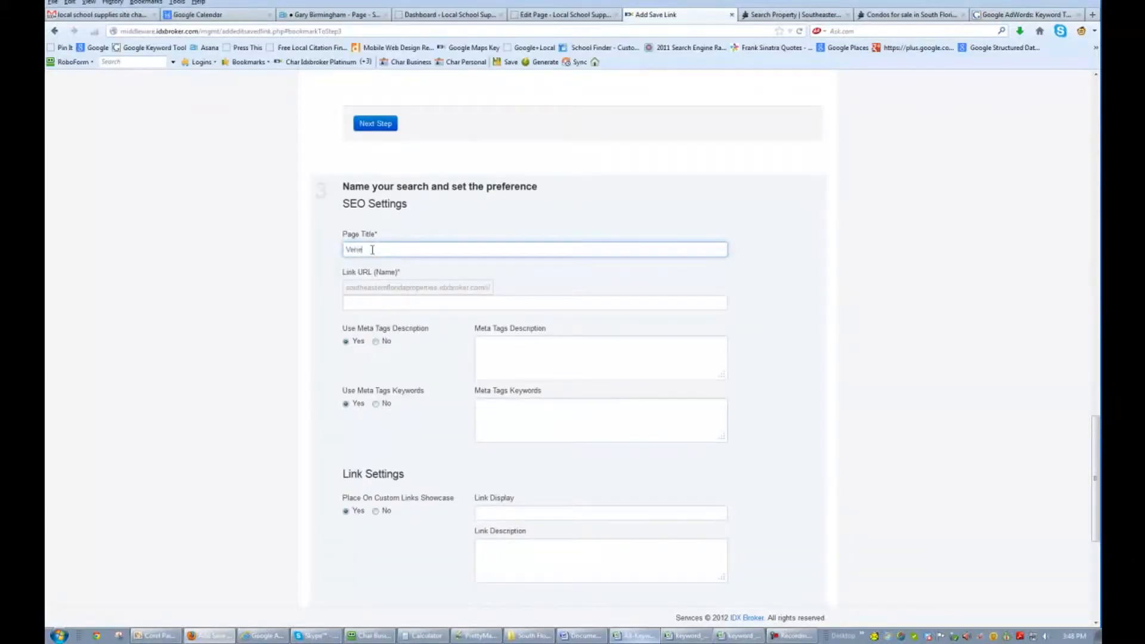
{"action": "type", "text": "tian Villas"}
{"action": "key", "text": "alt+Tab"}
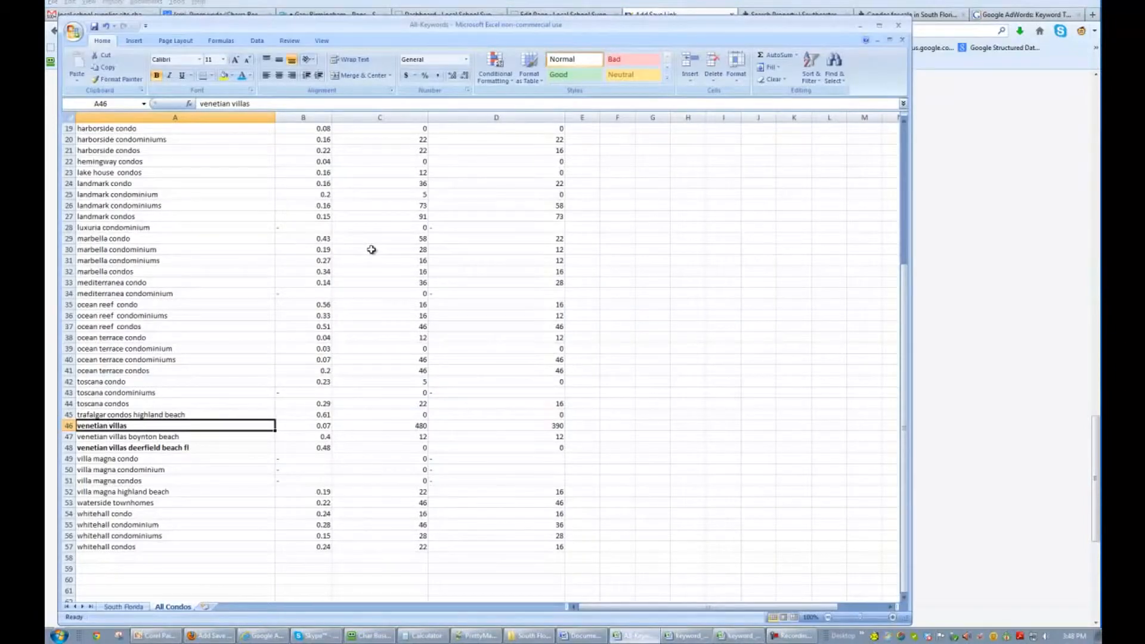
{"action": "key", "text": "alt+Tab"}
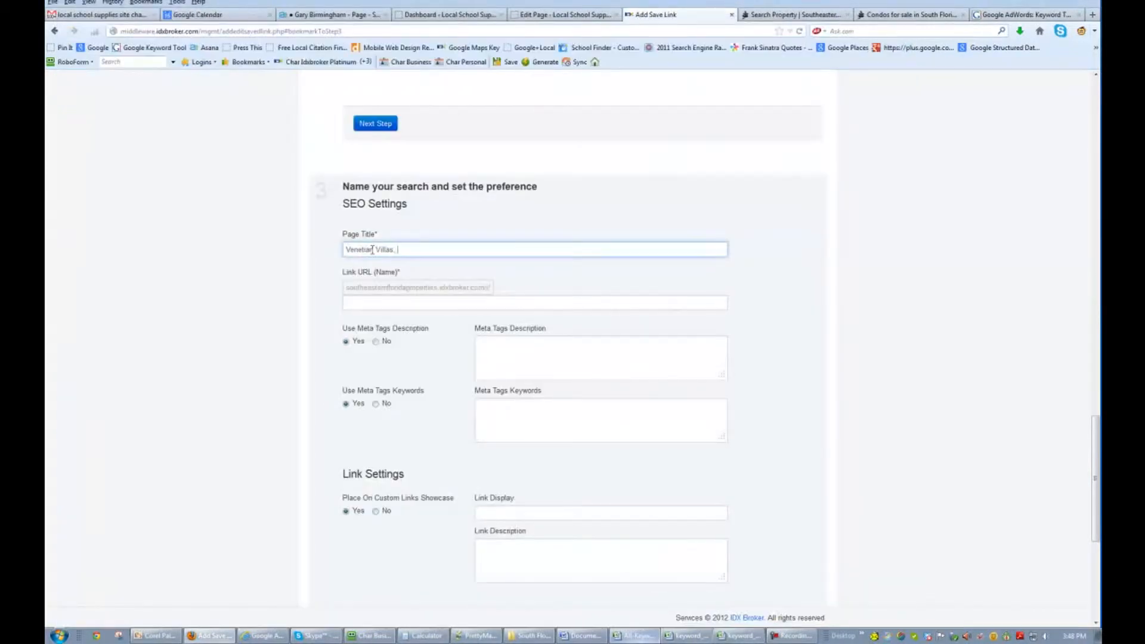
{"action": "key", "text": "alt+Tab"}
{"action": "key", "text": "Down"}
{"action": "key", "text": "Down"}
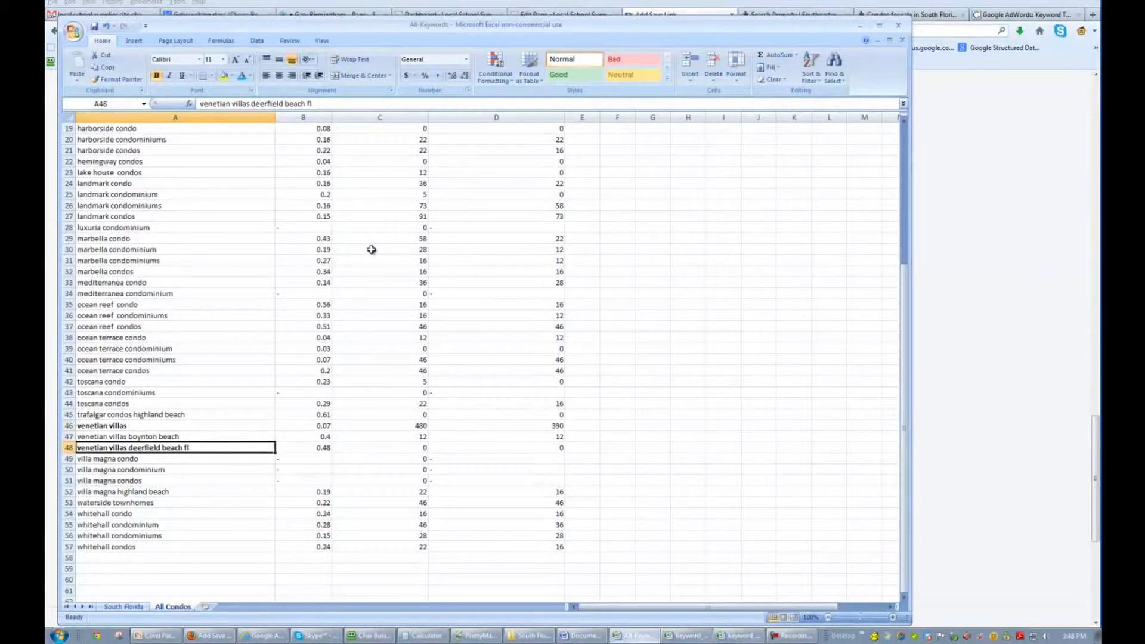
{"action": "key", "text": "alt+Tab"}
{"action": "type", "text": "tian"}
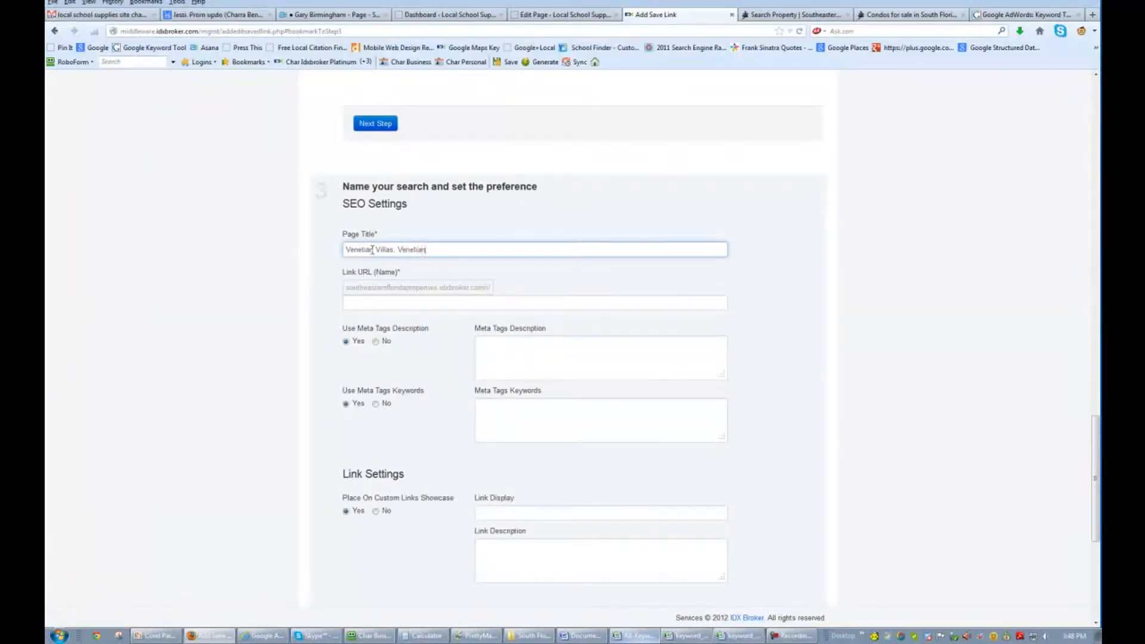
{"action": "type", "text": " Villas Deerfield Beach FL"}
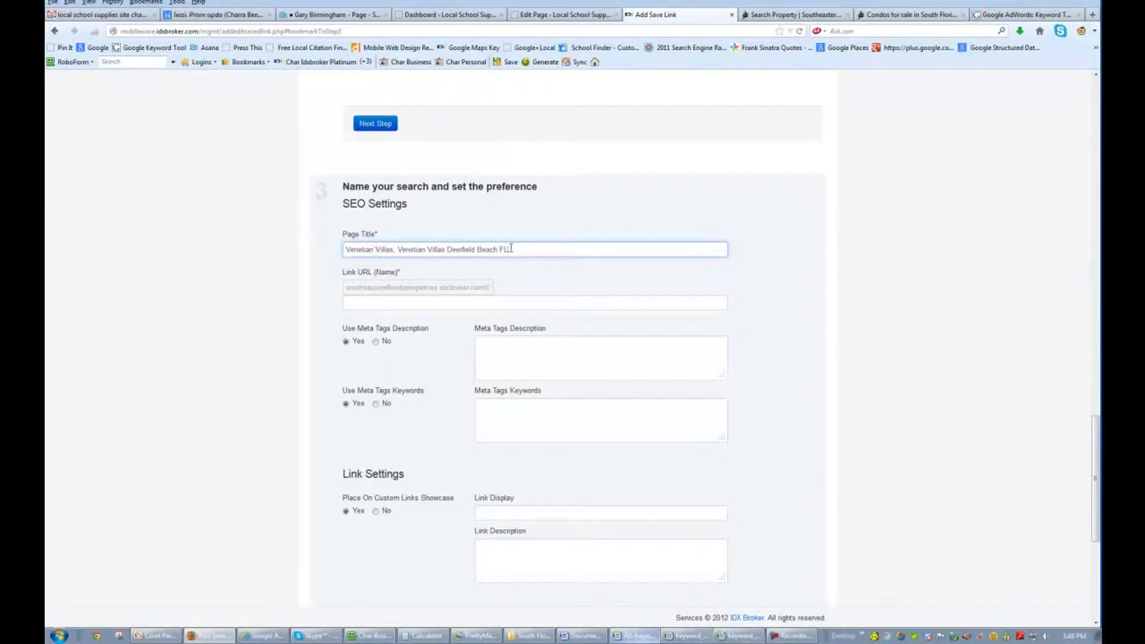
Step: Set the link URL name to Venetian-Villas-Deerfield-Beach-FL, based on the second keyword phrase in the page title
{"action": "left_click_drag", "start_coordinate": [537, 249], "coordinate": [404, 248]}
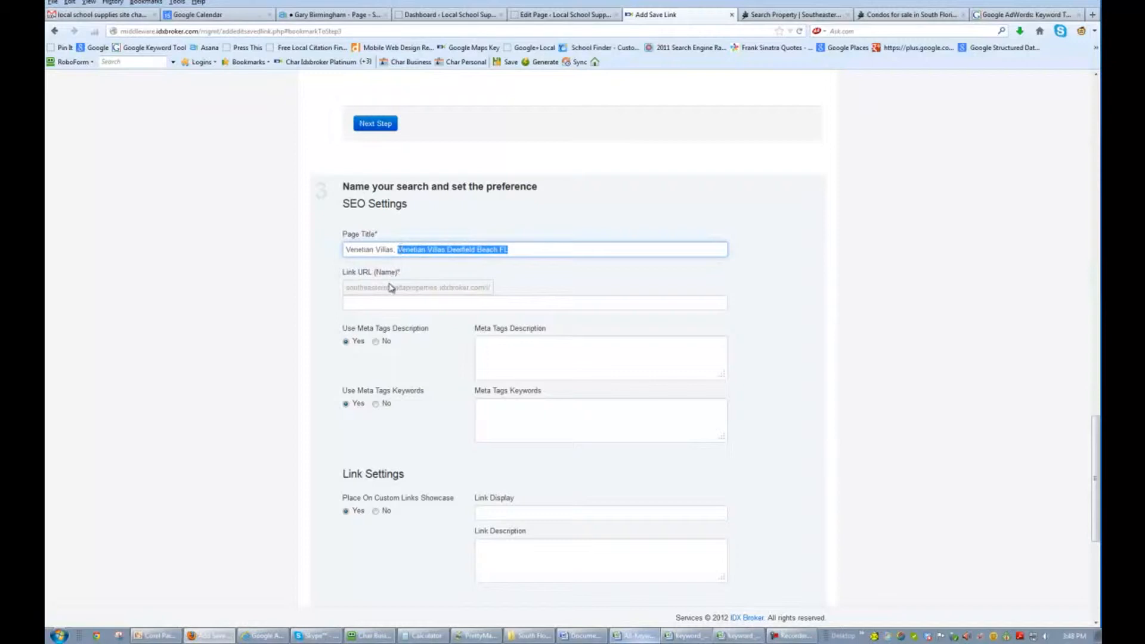
{"action": "left_click", "coordinate": [361, 303]}
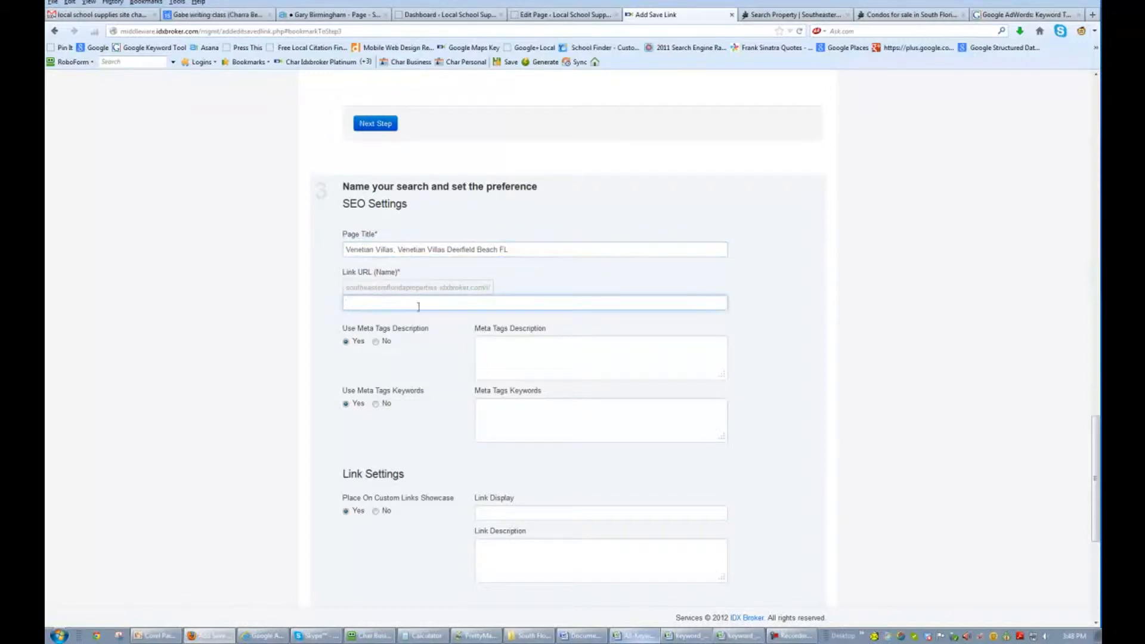
{"action": "key", "text": "ctrl+v"}
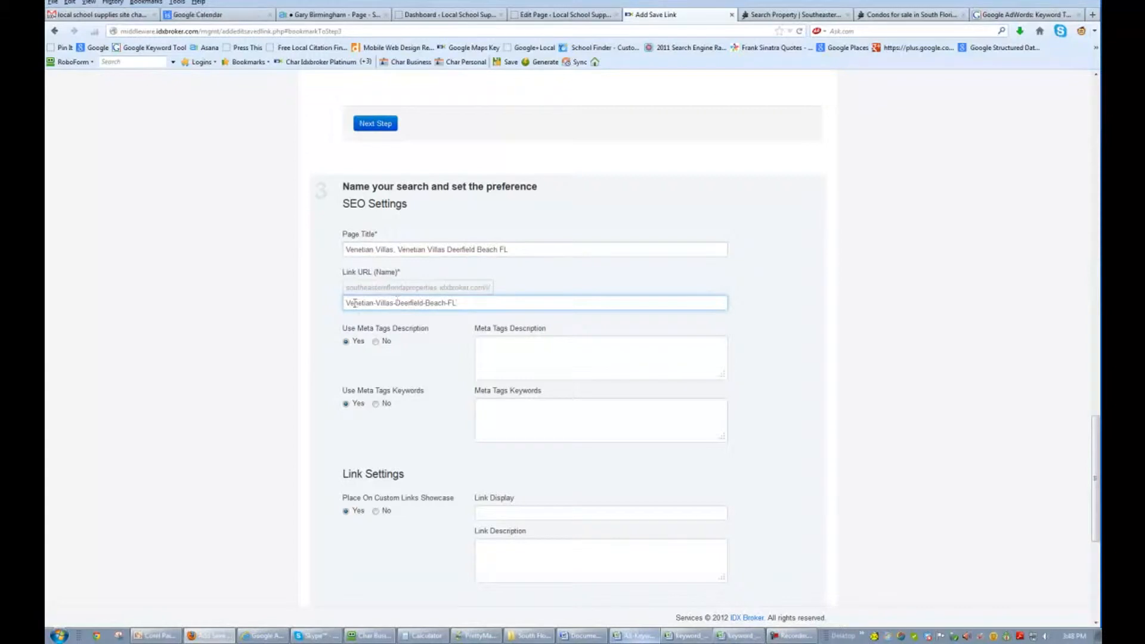
{"action": "left_click_drag", "start_coordinate": [394, 303], "coordinate": [344, 309]}
{"action": "left_click", "coordinate": [464, 303]}
{"action": "left_click_drag", "start_coordinate": [509, 249], "coordinate": [397, 249]}
{"action": "left_click", "coordinate": [516, 250]}
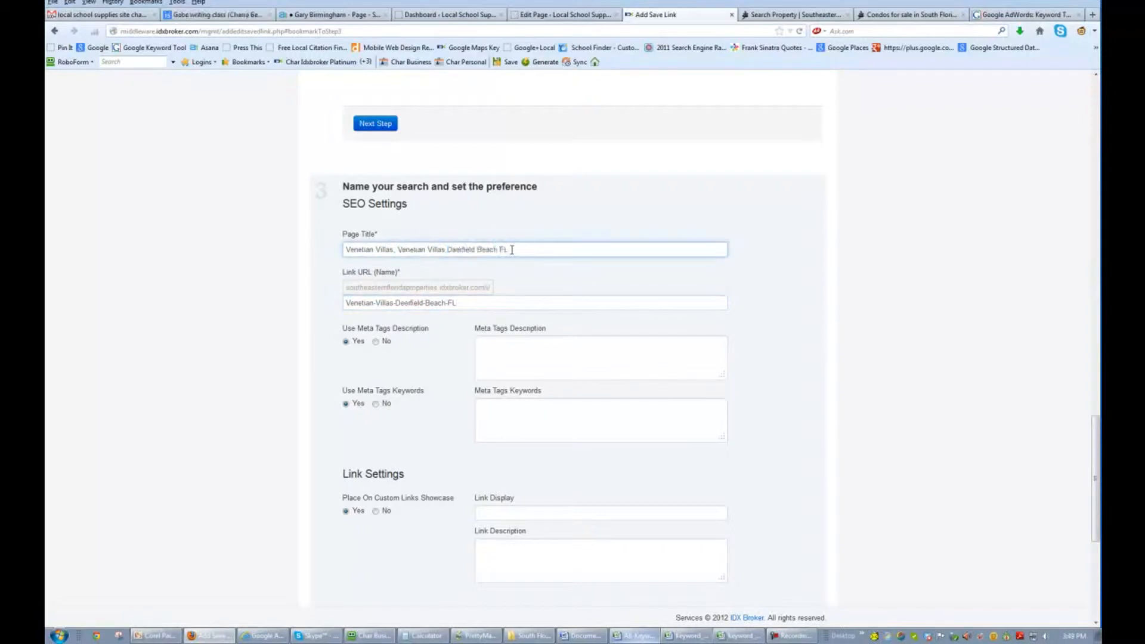
Step: Copy "Venetian Villas" from the page title into both the meta tags description and the meta tags keywords
{"action": "left_click_drag", "start_coordinate": [395, 250], "coordinate": [342, 250]}
{"action": "key", "text": "ctrl+c"}
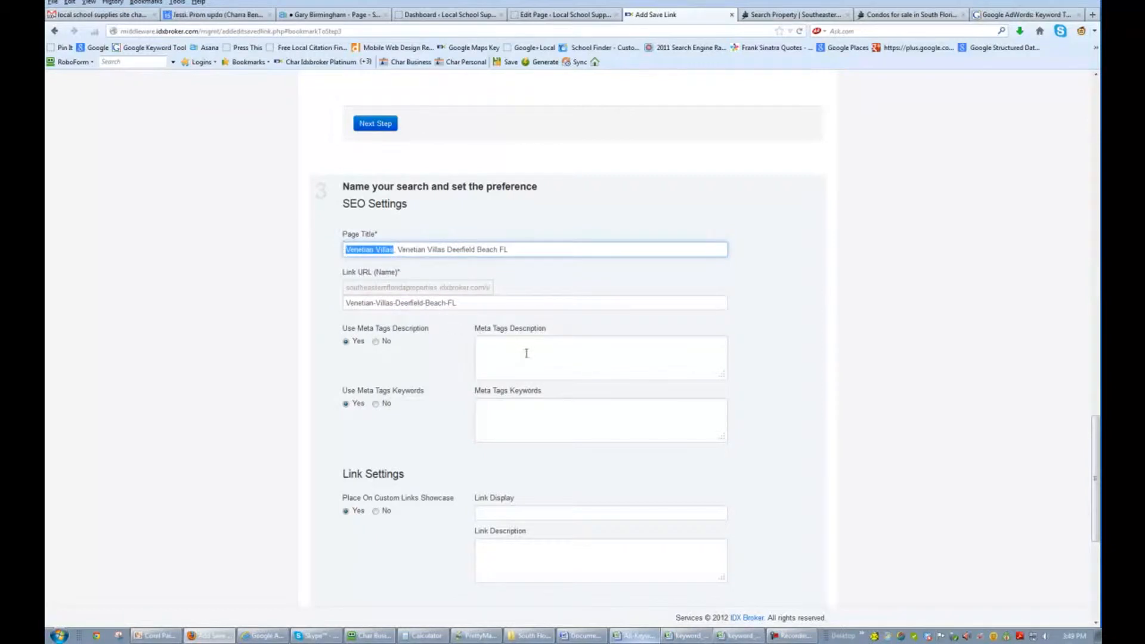
{"action": "left_click", "coordinate": [525, 352]}
{"action": "key", "text": "ctrl+v"}
{"action": "left_click", "coordinate": [497, 405]}
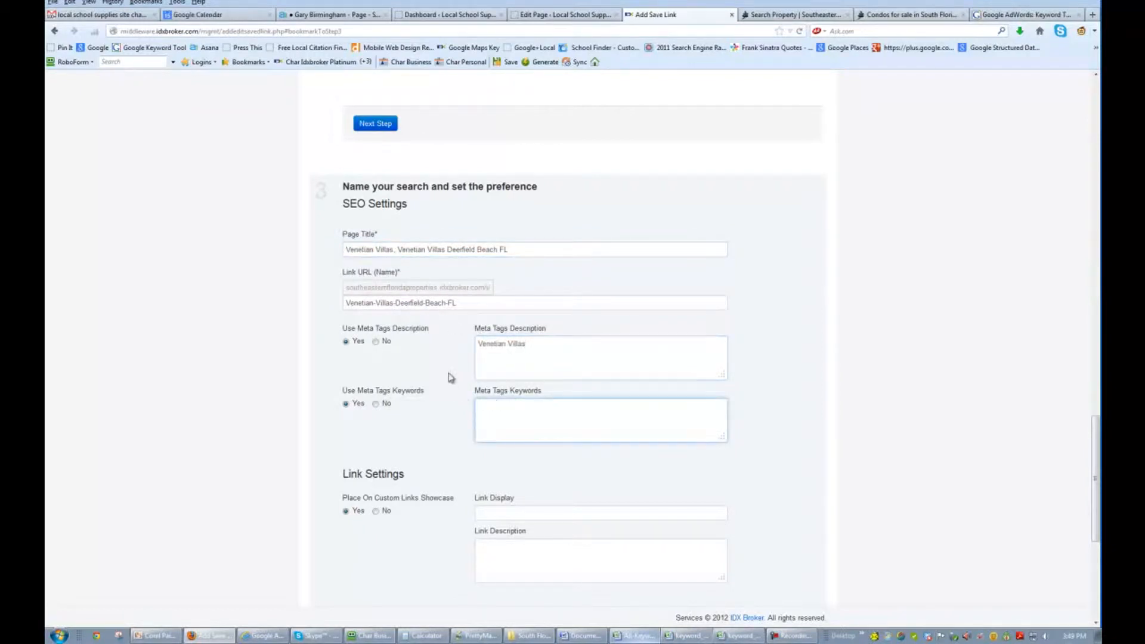
{"action": "left_click", "coordinate": [519, 249]}
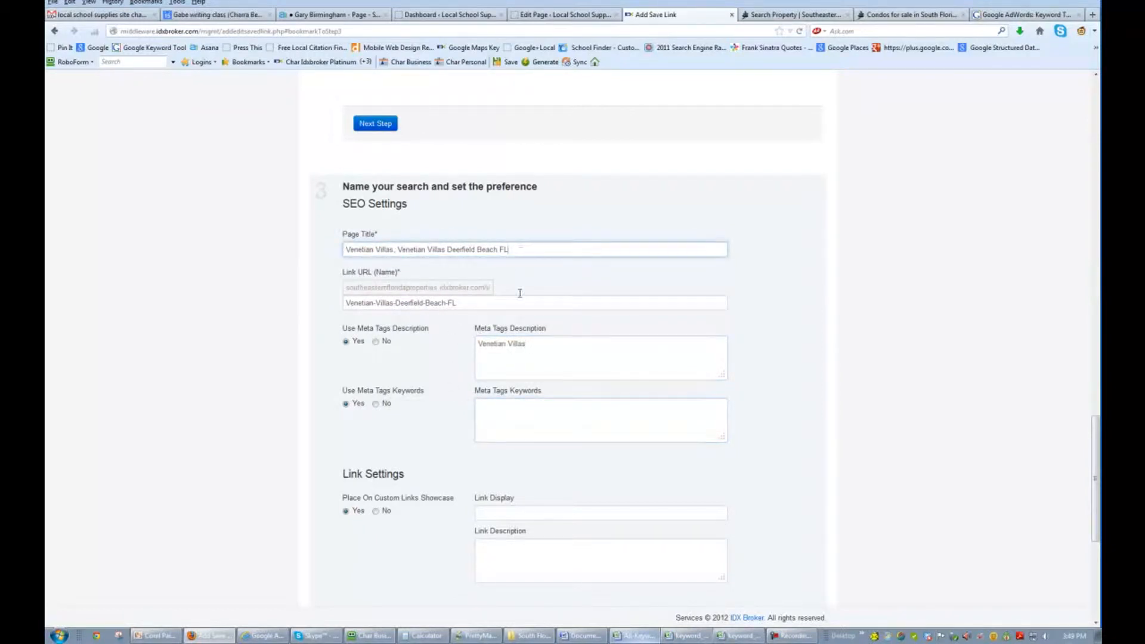
{"action": "left_click", "coordinate": [520, 426]}
{"action": "key", "text": "ctrl+v"}
Step: Fill in the link display name and the sub-header content with "Venetian Villas"
{"action": "scroll", "coordinate": [460, 424], "scroll_direction": "down", "scroll_amount": 3}
{"action": "left_click", "coordinate": [486, 387]}
{"action": "key", "text": "ctrl+v"}
{"action": "scroll", "coordinate": [398, 392], "scroll_direction": "down", "scroll_amount": 5}
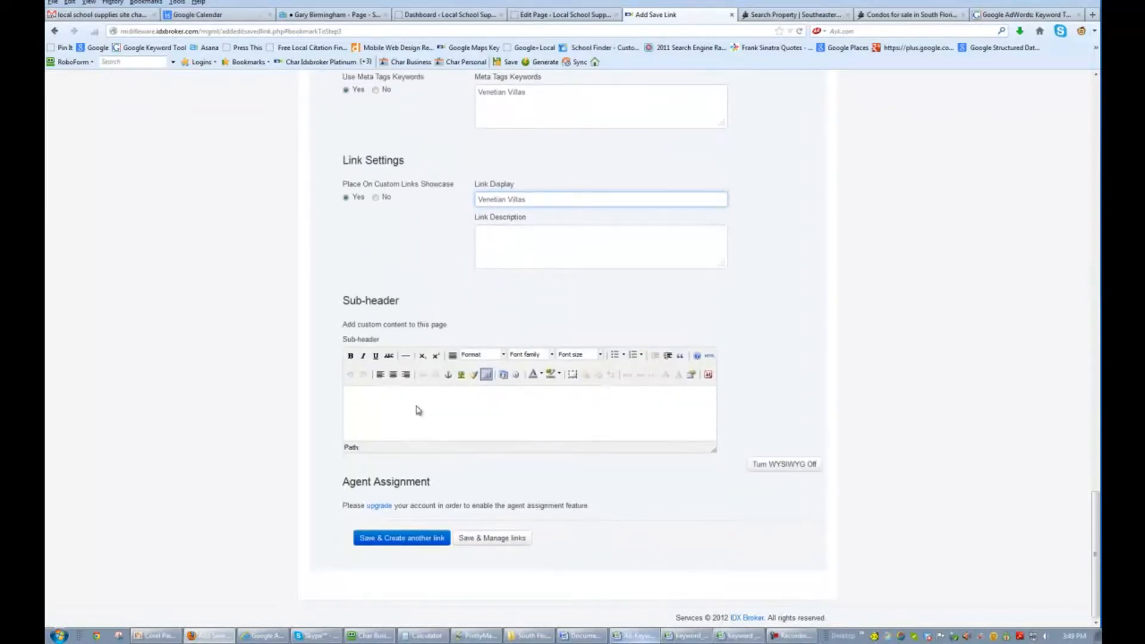
{"action": "left_click", "coordinate": [436, 411]}
{"action": "key", "text": "ctrl+v"}
Step: Append ", Venetian Villas Deerfield Beach FL" from the page title to the meta tags keywords and to the sub-header content
{"action": "scroll", "coordinate": [427, 306], "scroll_direction": "up", "scroll_amount": 10}
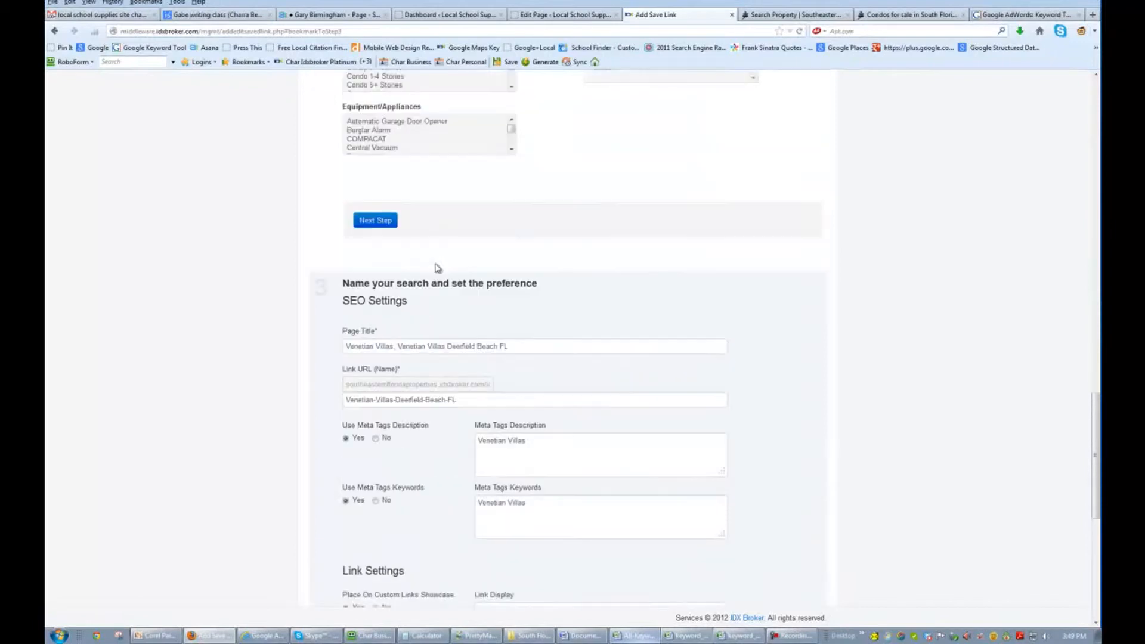
{"action": "left_click_drag", "start_coordinate": [516, 375], "coordinate": [401, 372]}
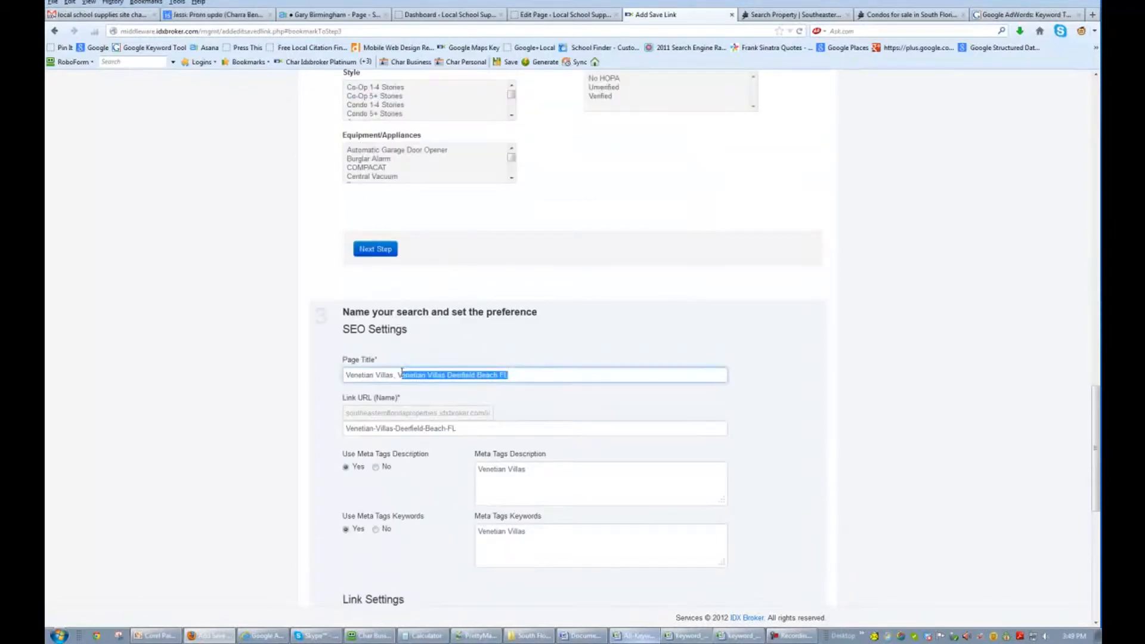
{"action": "scroll", "coordinate": [765, 333], "scroll_direction": "down", "scroll_amount": 5}
{"action": "left_click", "coordinate": [551, 343]}
{"action": "type", "text": ","}
{"action": "key", "text": "ctrl+v"}
{"action": "scroll", "coordinate": [455, 409], "scroll_direction": "down", "scroll_amount": 3}
{"action": "left_click", "coordinate": [410, 524]}
{"action": "type", "text": ","}
{"action": "key", "text": "ctrl+v"}
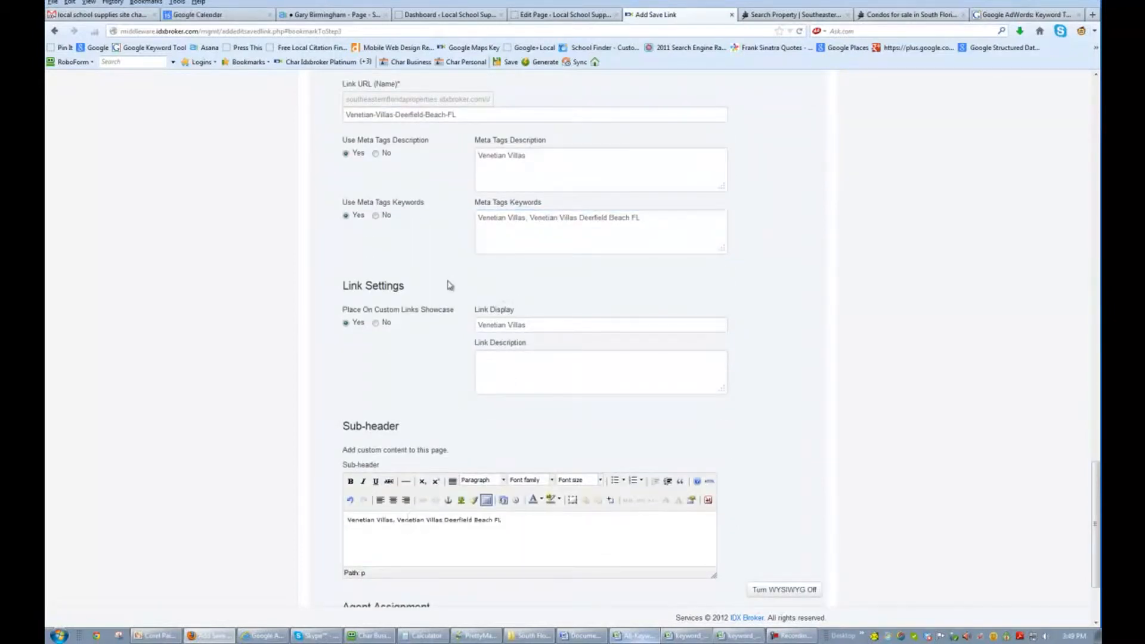
Step: Extend the meta tags description with "Full access to all available properties in Venetian Village Deerfied Beach FL."
{"action": "scroll", "coordinate": [447, 286], "scroll_direction": "up", "scroll_amount": 3}
{"action": "left_click", "coordinate": [486, 273]}
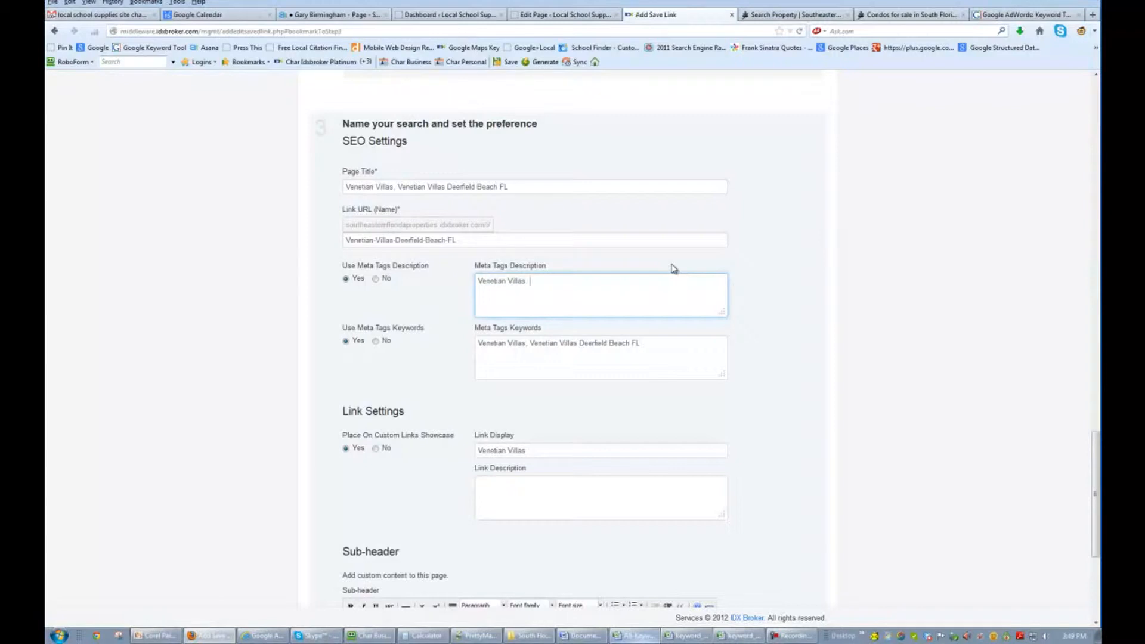
{"action": "type", "text": "cess to all available properties in Venstian Village Deerfiled Beach"}
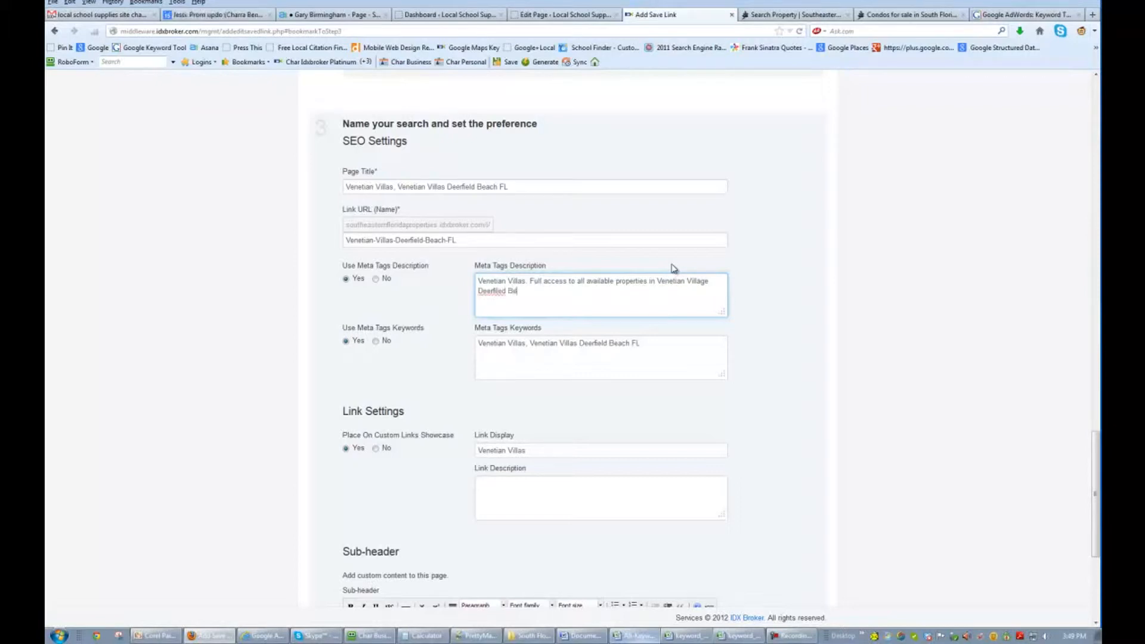
{"action": "type", "text": " FL."}
Step: Add "More pics, info & videos." to the end of the meta tags description
{"action": "left_click", "coordinate": [499, 293]}
{"action": "key", "text": "BackSpace"}
{"action": "type", "text": "pics"}
{"action": "type", "text": ", info & Vid"}
{"action": "type", "text": "oes."}
{"action": "key", "text": "BackSpace"}
{"action": "key", "text": "BackSpace"}
{"action": "key", "text": "BackSpace"}
{"action": "key", "text": "BackSpace"}
{"action": "key", "text": "BackSpace"}
{"action": "type", "text": "deos. "}
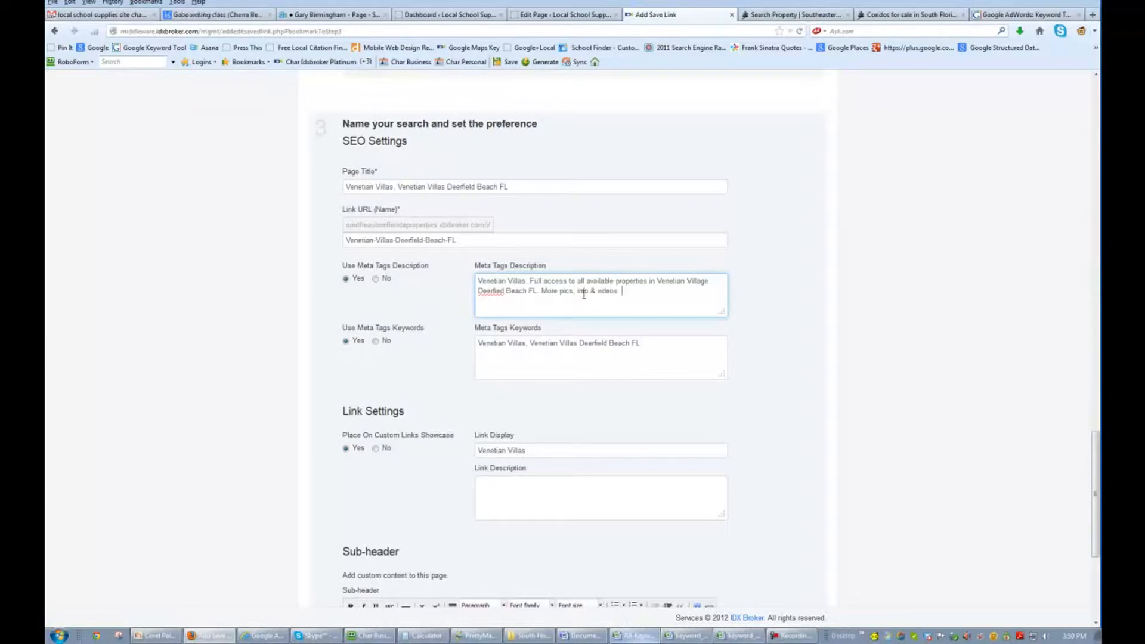
Step: Finish the meta tags description with "Your #1 resource for Venetian Villas for sale in South Florida." and correct the spelling of "Deerfield"
{"action": "type", "text": "Your #1 resource for S"}
{"action": "type", "text": "enetian Villas fi"}
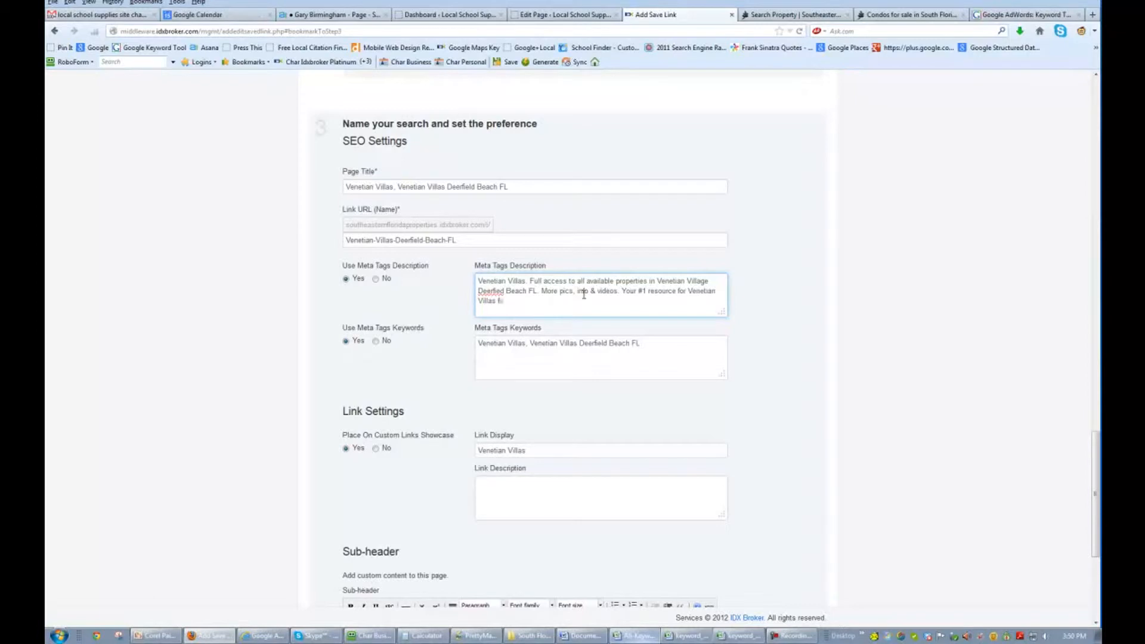
{"action": "type", "text": "r sale in South Florida"}
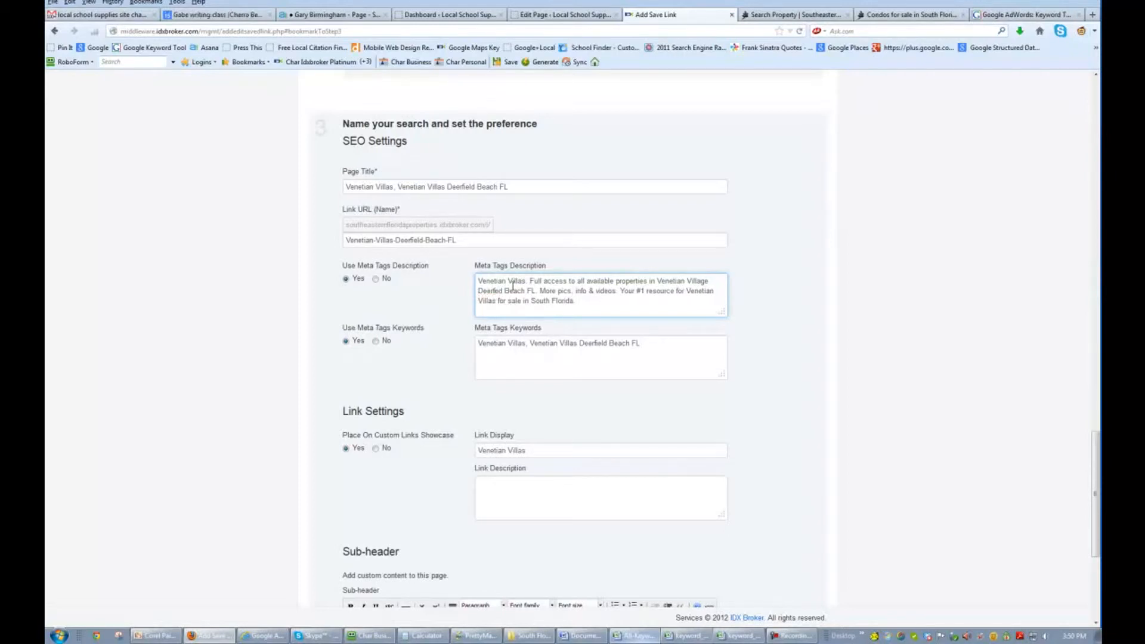
{"action": "type", "text": "i"}
{"action": "key", "text": "BackSpace"}
{"action": "key", "text": "BackSpace"}
{"action": "type", "text": "iel"}
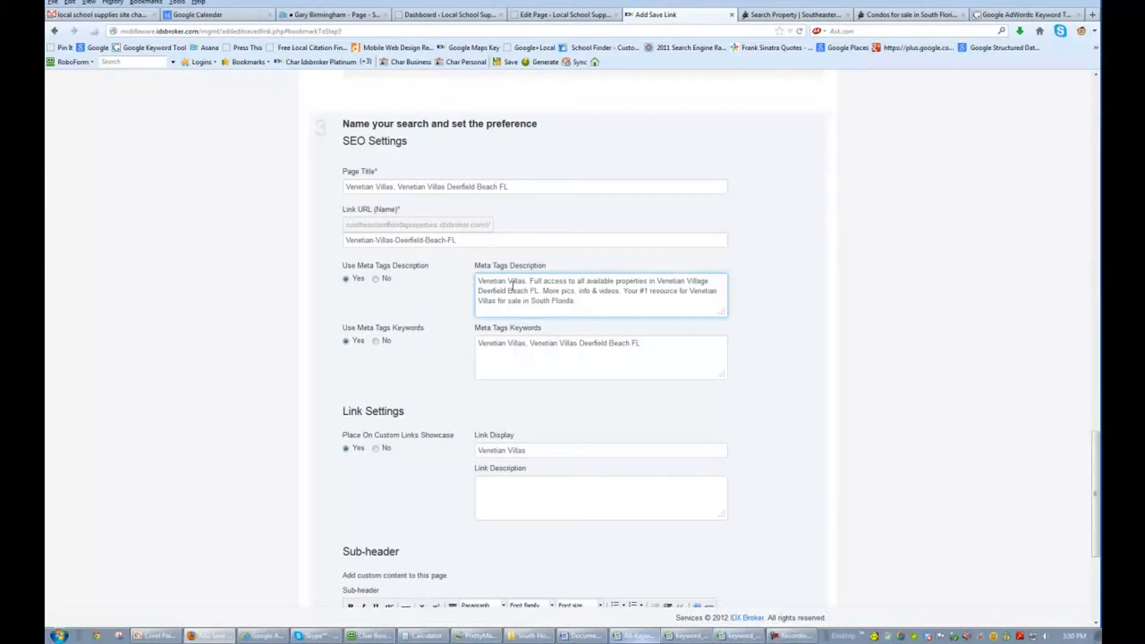
{"action": "left_click_drag", "start_coordinate": [536, 302], "coordinate": [541, 303]}
Step: Check the "venetian villas boynton beach" keyword in the All Condos sheet in Excel, and return to the saved link form
{"action": "key", "text": "alt+Tab"}
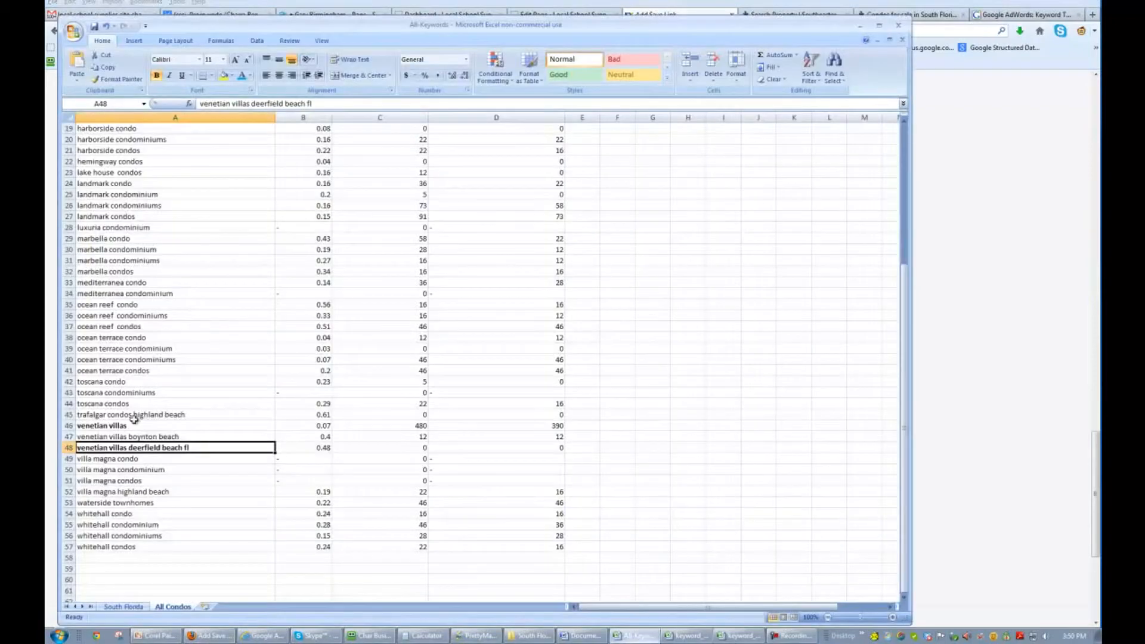
{"action": "left_click", "coordinate": [131, 439]}
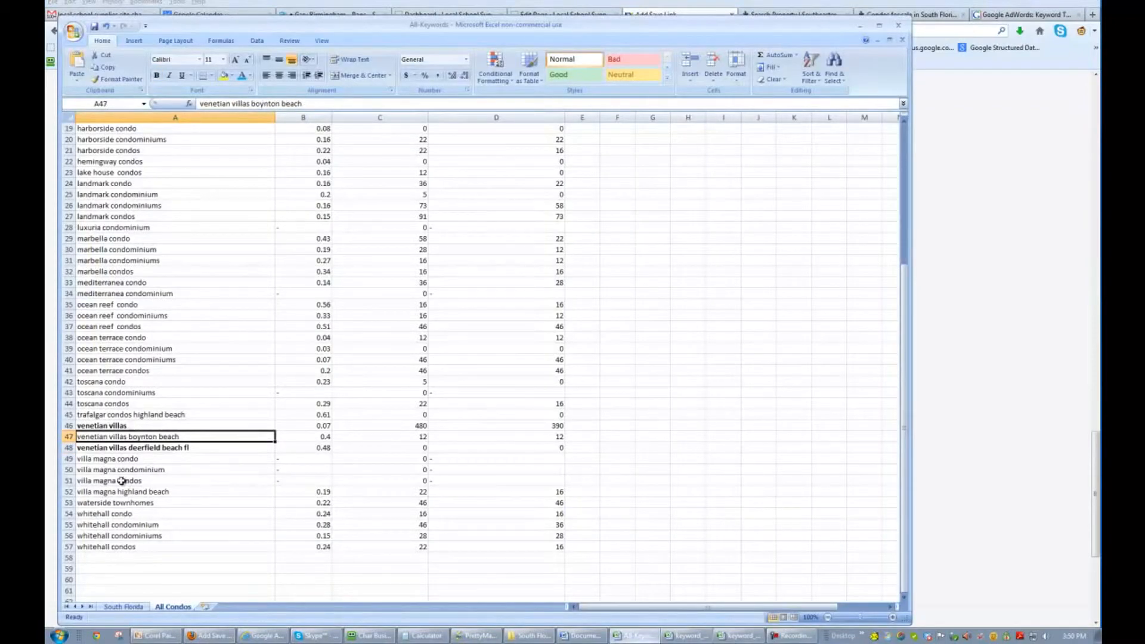
{"action": "key", "text": "alt+Tab"}
{"action": "left_click", "coordinate": [567, 309]}
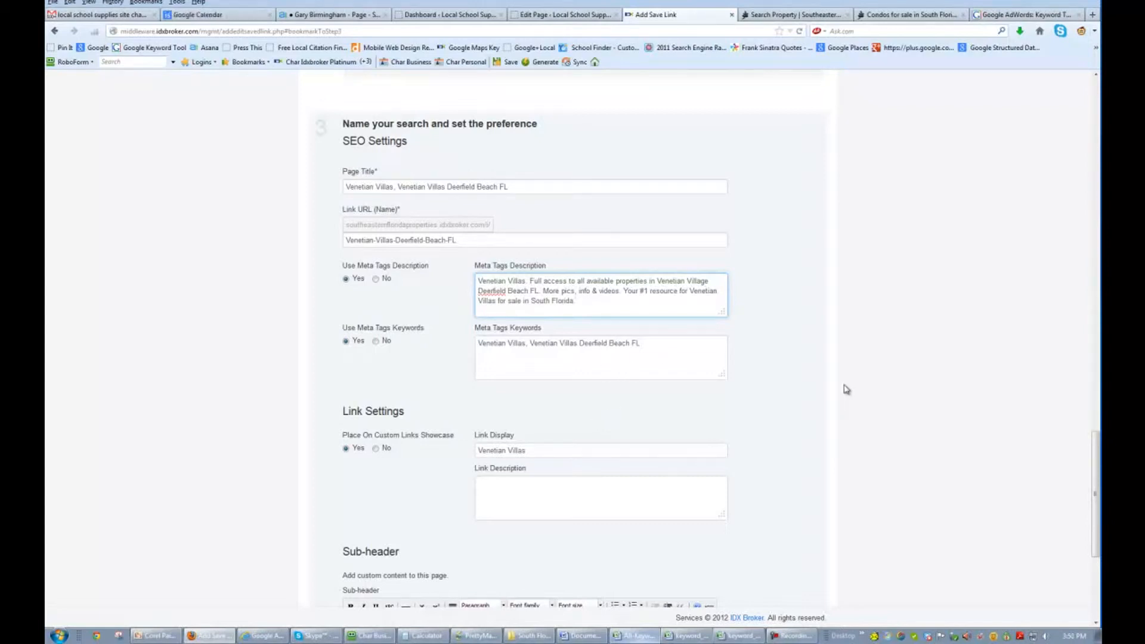
Step: Format the sub-header text as Heading 1 and center it
{"action": "scroll", "coordinate": [838, 381], "scroll_direction": "down", "scroll_amount": 5}
{"action": "left_click_drag", "start_coordinate": [504, 458], "coordinate": [335, 462]}
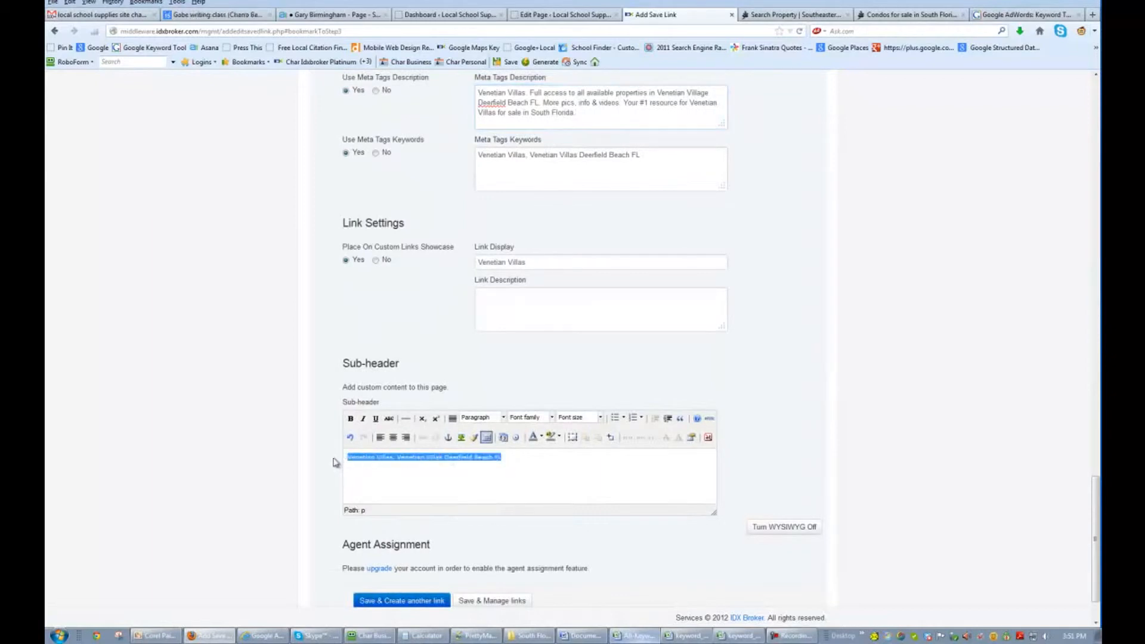
{"action": "scroll", "coordinate": [898, 379], "scroll_direction": "down", "scroll_amount": 2}
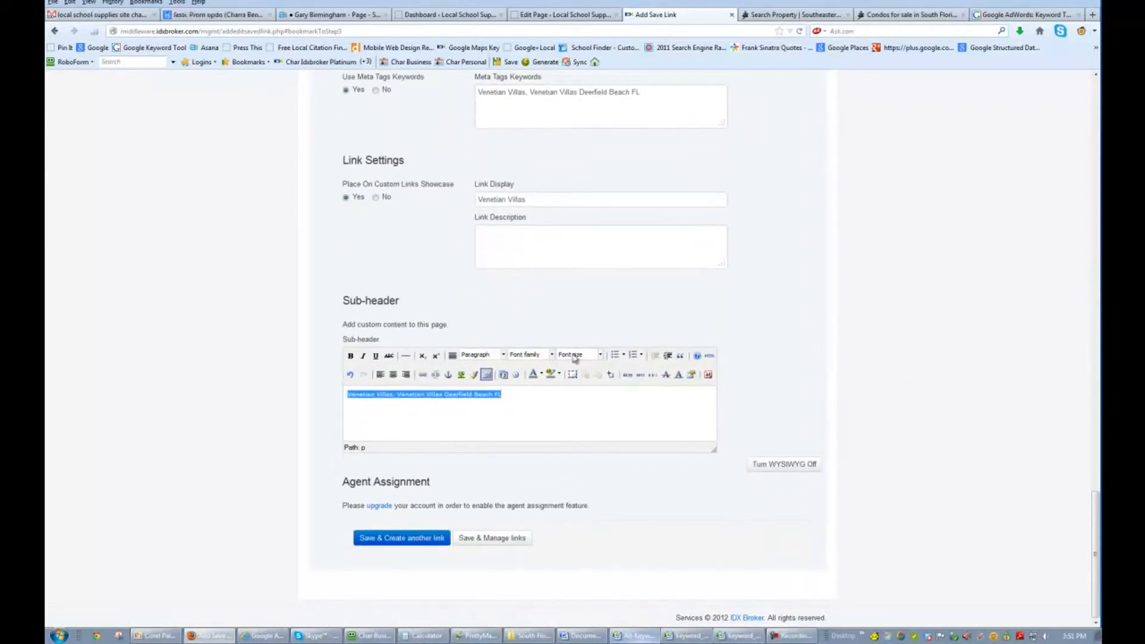
{"action": "left_click", "coordinate": [506, 357]}
{"action": "left_click", "coordinate": [485, 421]}
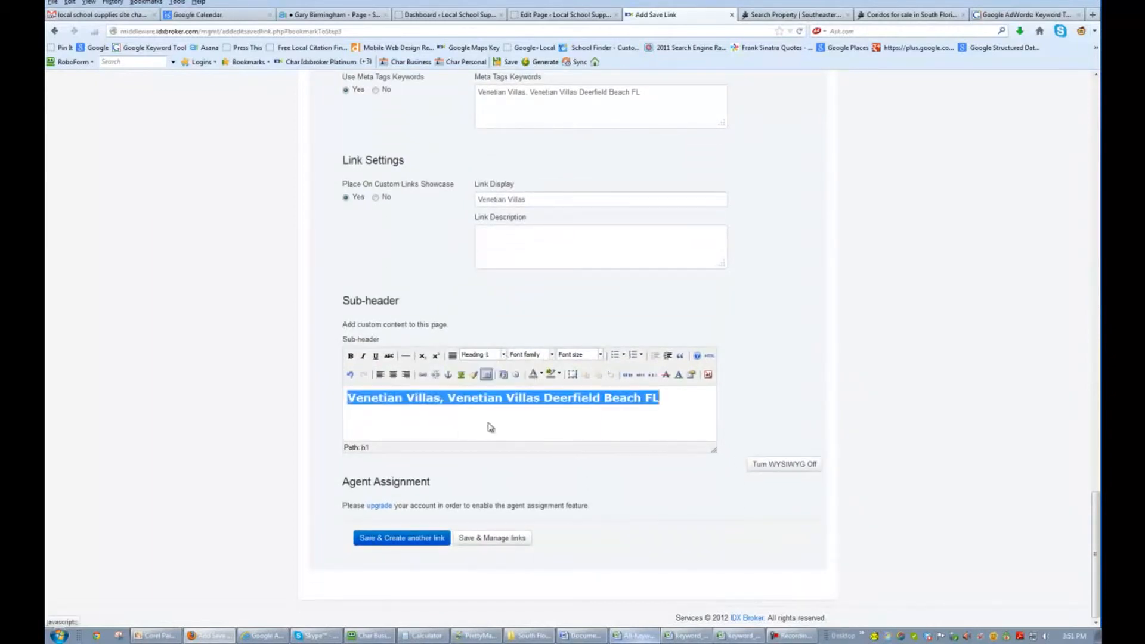
{"action": "left_click", "coordinate": [479, 421]}
{"action": "left_click", "coordinate": [393, 375]}
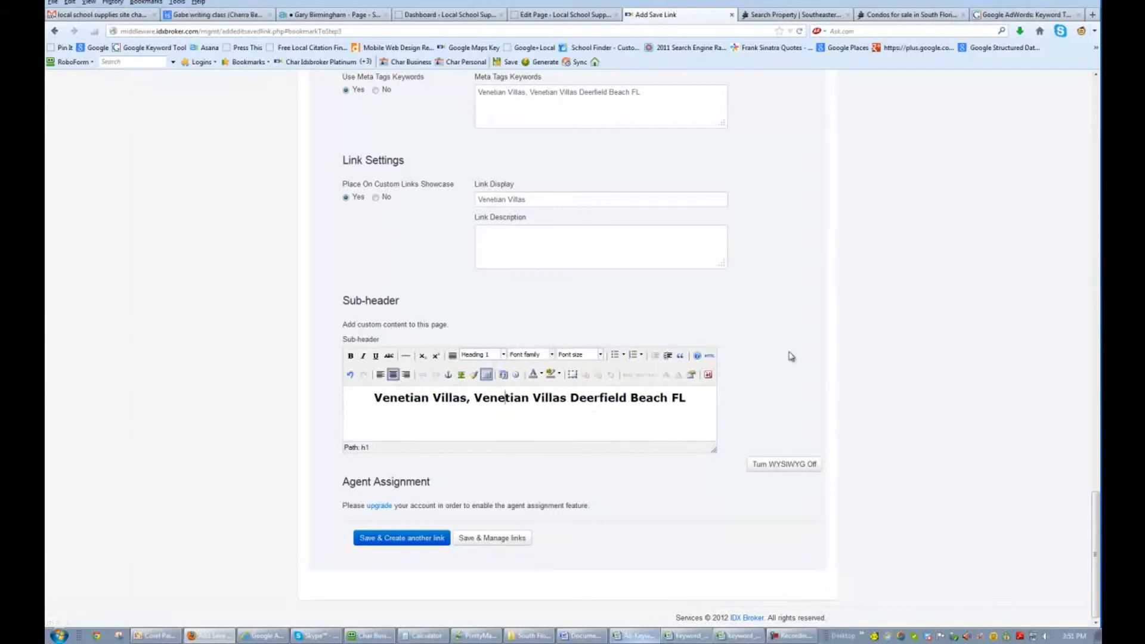
Step: Save the Venetian Villas link and start another saved link based on the Homes search page
{"action": "left_click", "coordinate": [415, 539]}
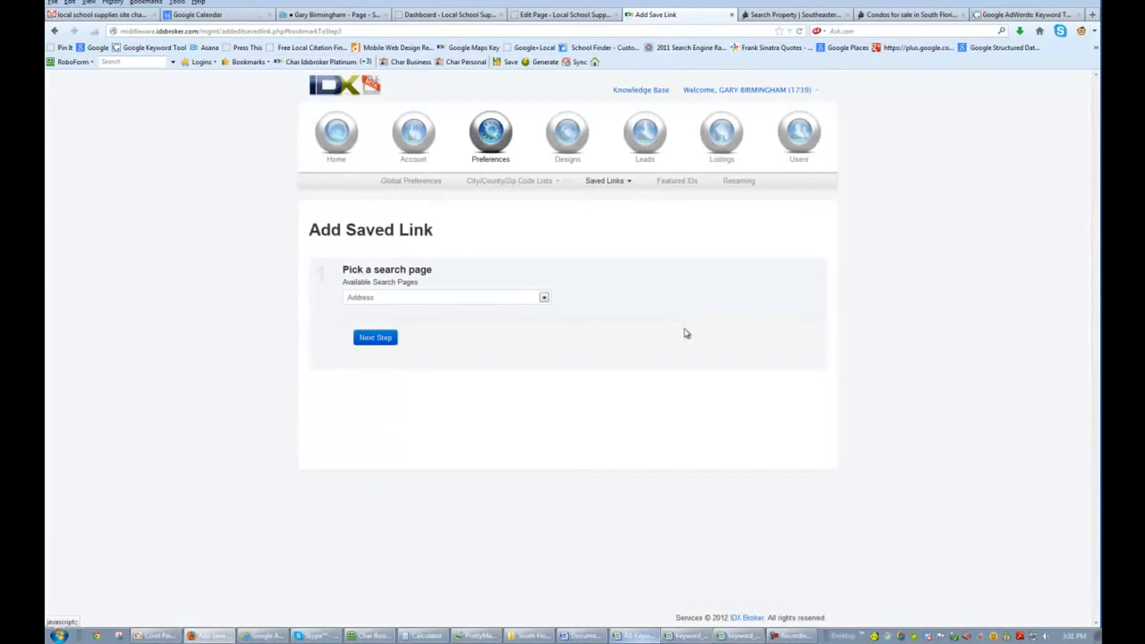
{"action": "left_click", "coordinate": [442, 298]}
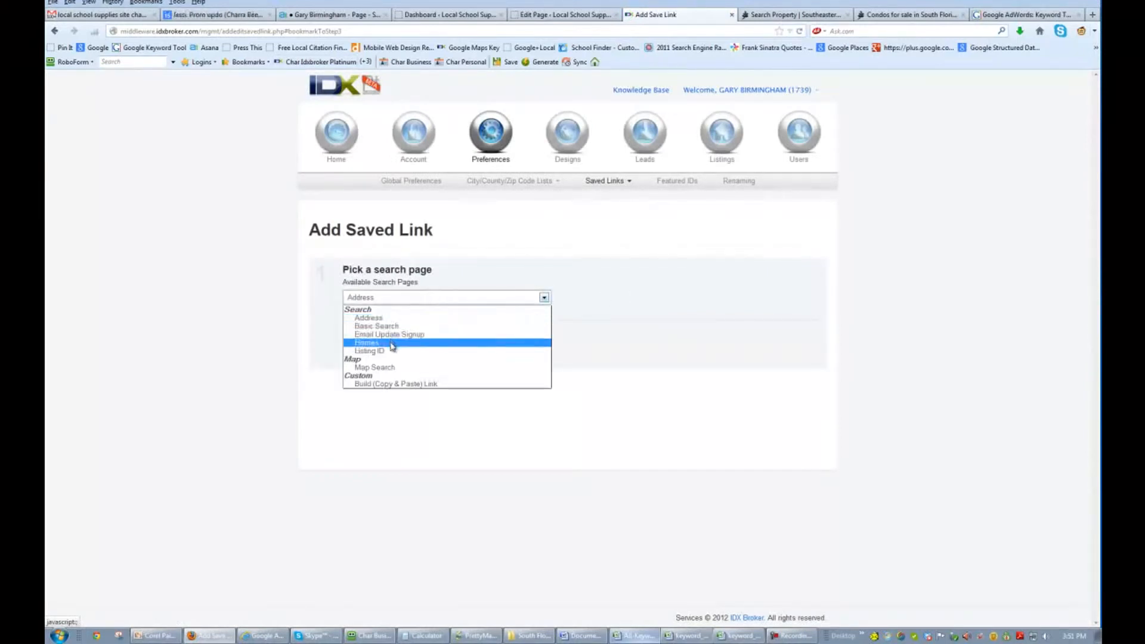
{"action": "left_click", "coordinate": [389, 339]}
{"action": "left_click", "coordinate": [382, 337]}
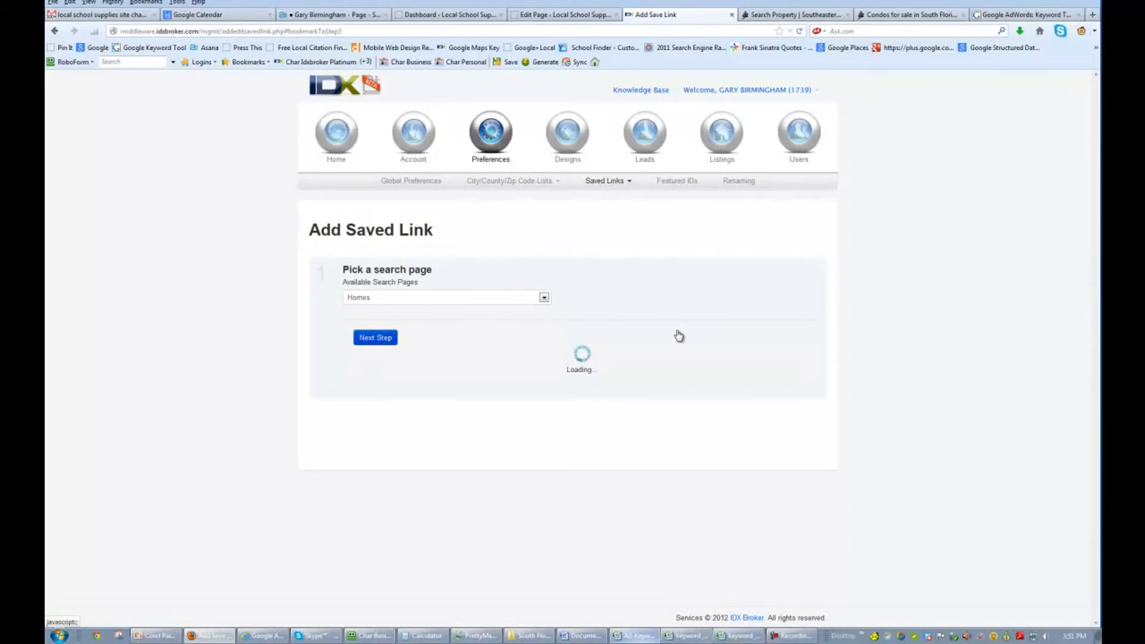
Step: Look up the Addison condo keywords in the Excel sheet and its city in the condo photos folder, then return to the browser
{"action": "key", "text": "alt+Tab"}
{"action": "scroll", "coordinate": [126, 181], "scroll_direction": "up", "scroll_amount": 6}
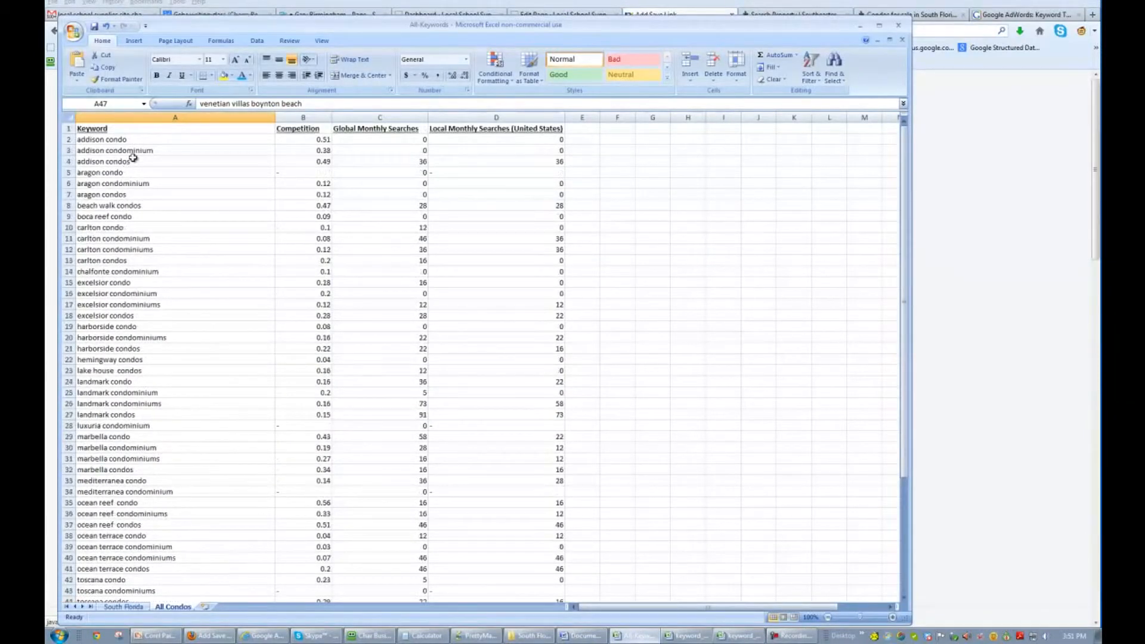
{"action": "left_click", "coordinate": [134, 161]}
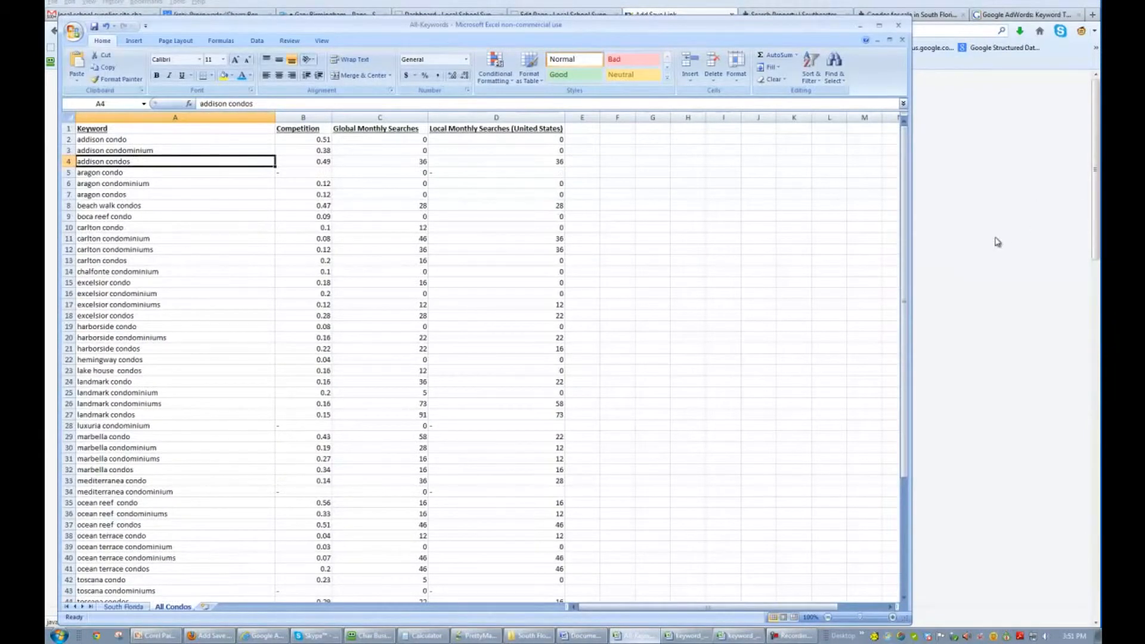
{"action": "left_click", "coordinate": [549, 638]}
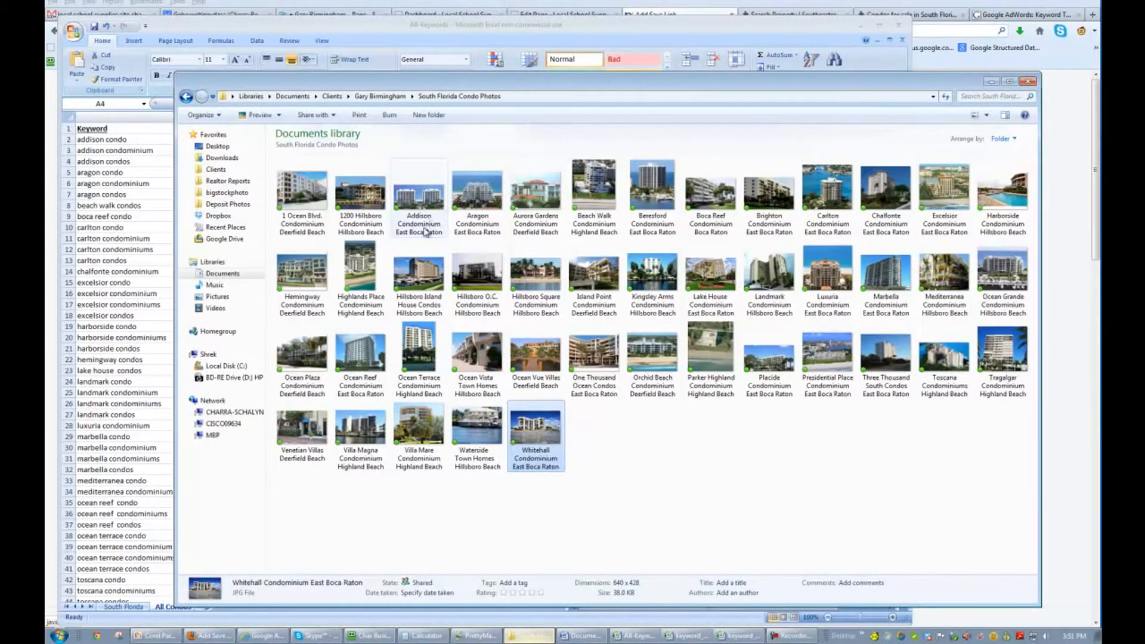
{"action": "key", "text": "alt+Tab"}
{"action": "left_click", "coordinate": [1059, 224]}
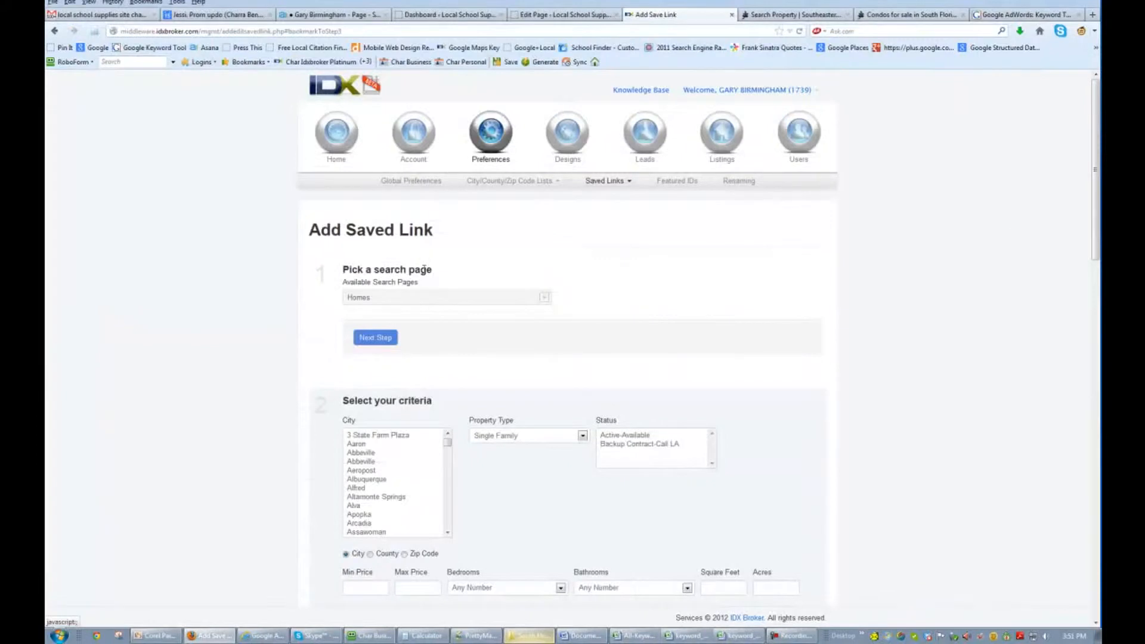
Step: Set the search criteria to the city Boca Raton and the property type Condo/Coop/Villa/Townhouse
{"action": "scroll", "coordinate": [562, 332], "scroll_direction": "down", "scroll_amount": 5}
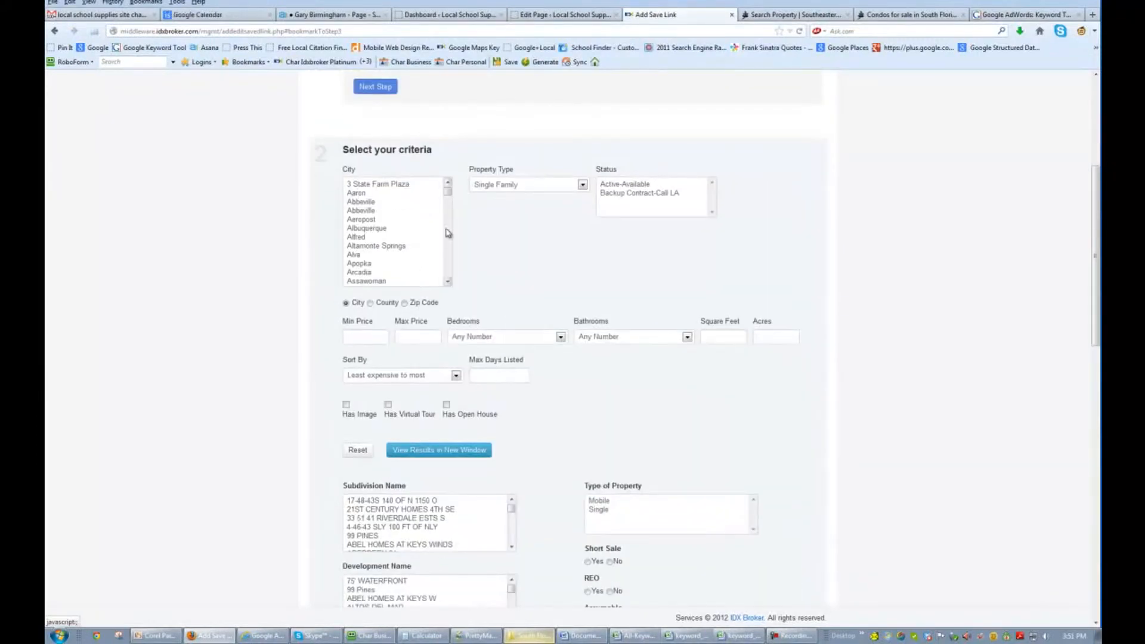
{"action": "left_click_drag", "start_coordinate": [450, 199], "coordinate": [451, 217]}
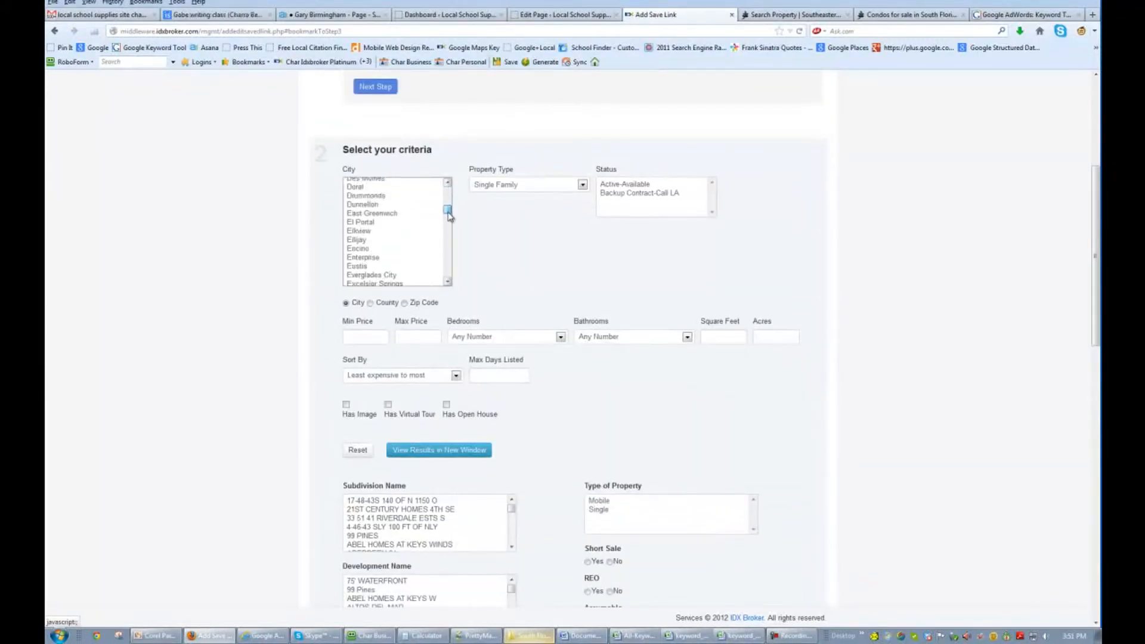
{"action": "scroll", "coordinate": [371, 233], "scroll_direction": "up", "scroll_amount": 10}
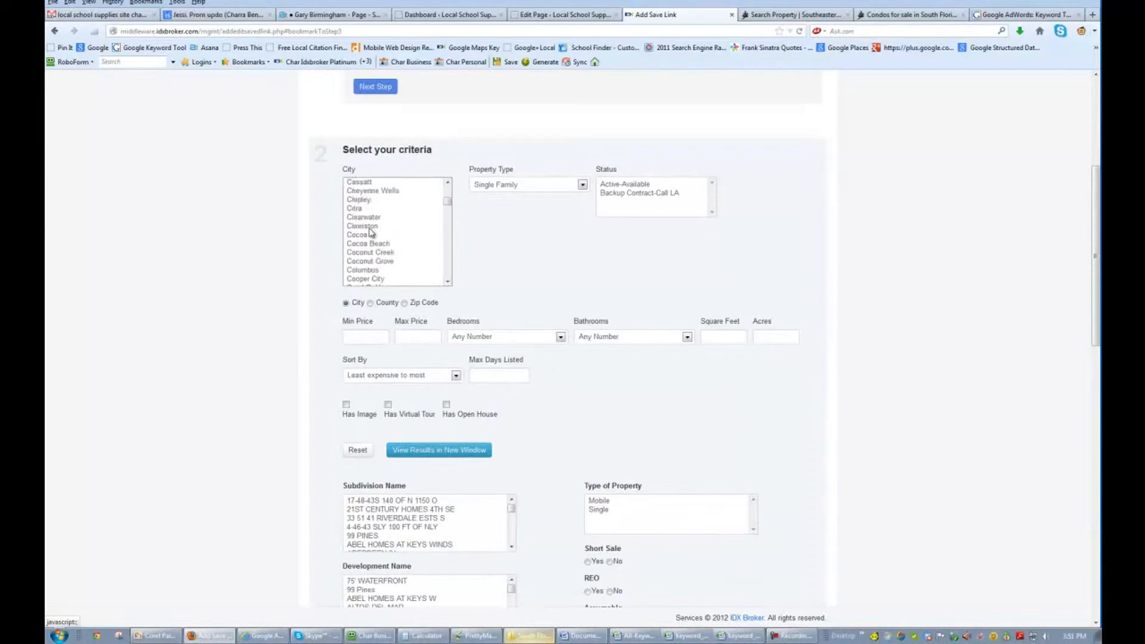
{"action": "scroll", "coordinate": [371, 233], "scroll_direction": "up", "scroll_amount": 4}
{"action": "left_click", "coordinate": [375, 241]}
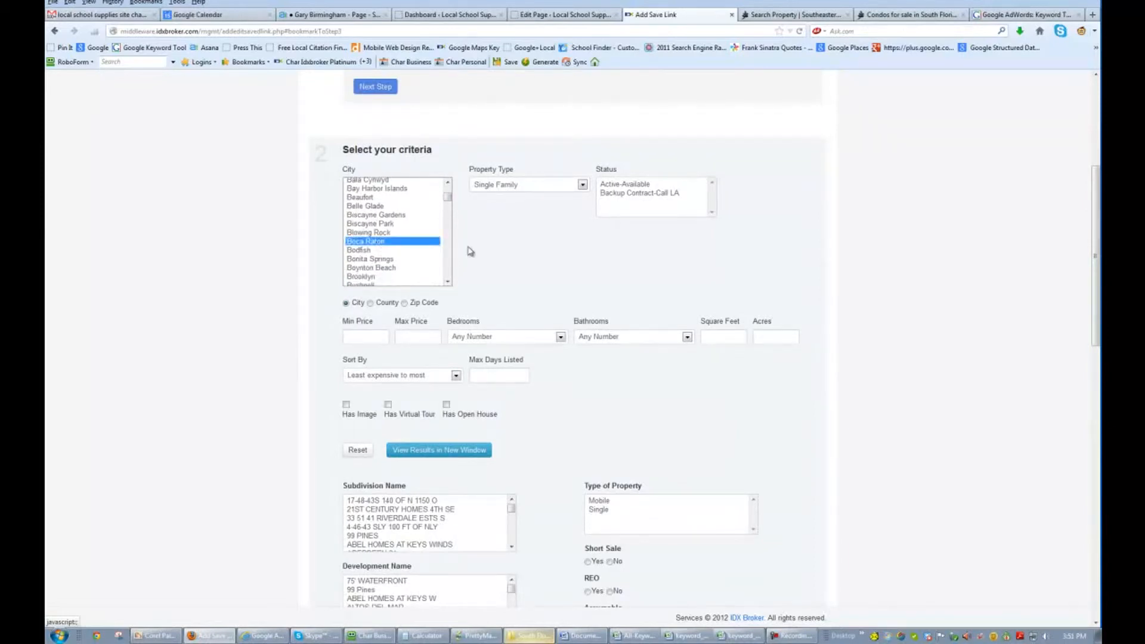
{"action": "left_click", "coordinate": [512, 192]}
{"action": "left_click", "coordinate": [515, 210]}
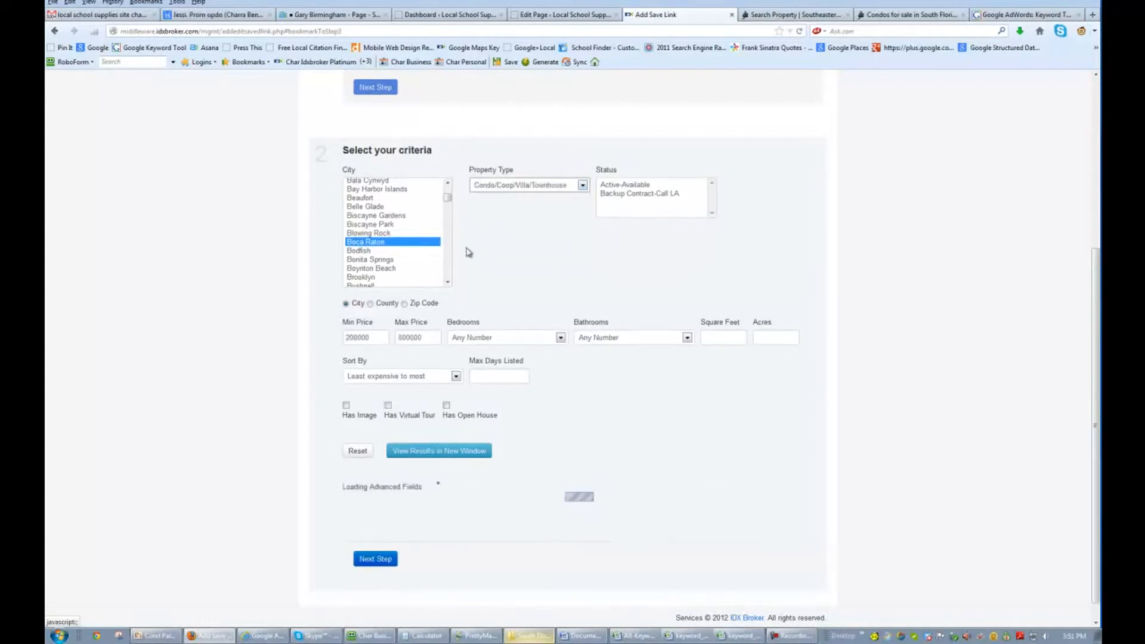
Step: Clear the minimum and maximum price values from the search criteria
{"action": "left_click_drag", "start_coordinate": [422, 337], "coordinate": [305, 337]}
{"action": "key", "text": "BackSpace"}
{"action": "key", "text": "BackSpace"}
{"action": "key", "text": "BackSpace"}
{"action": "key", "text": "BackSpace"}
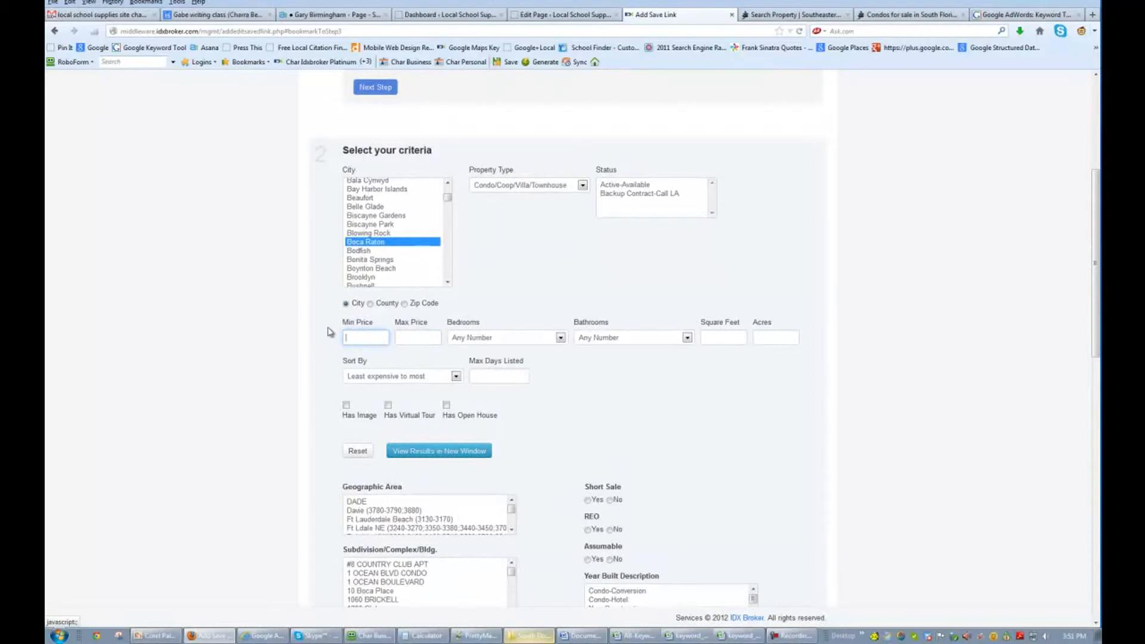
Step: Look through the Subdivision/Complex/Bldg. options for names beginning with "Ad" and the entries around them
{"action": "scroll", "coordinate": [321, 321], "scroll_direction": "down", "scroll_amount": 1}
{"action": "left_click", "coordinate": [385, 502]}
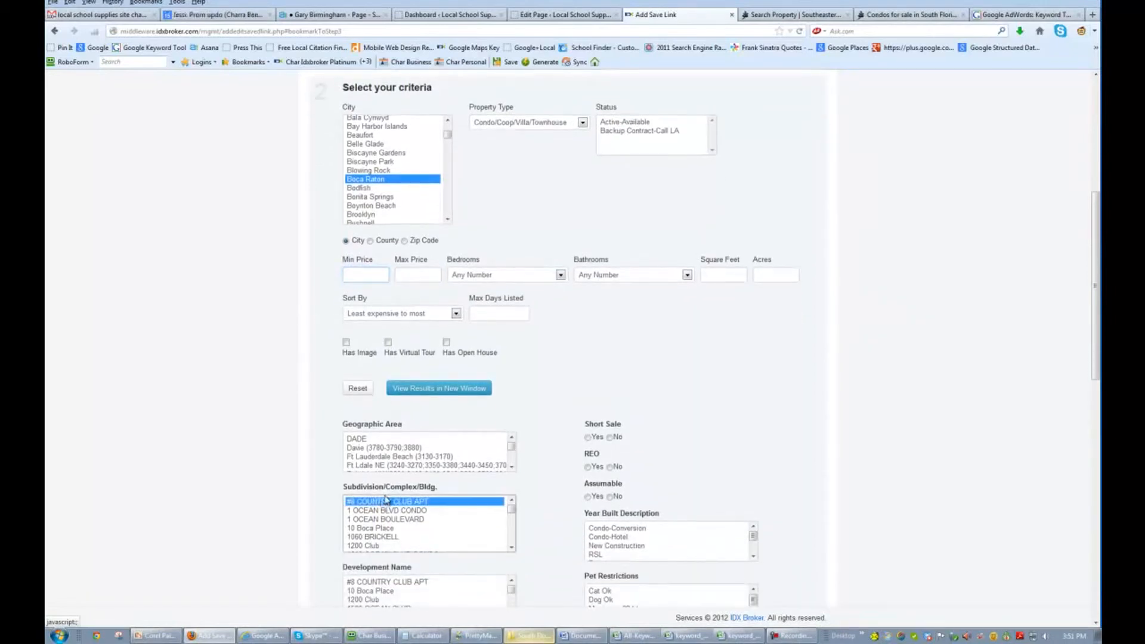
{"action": "type", "text": "ad"}
{"action": "scroll", "coordinate": [255, 370], "scroll_direction": "down", "scroll_amount": 2}
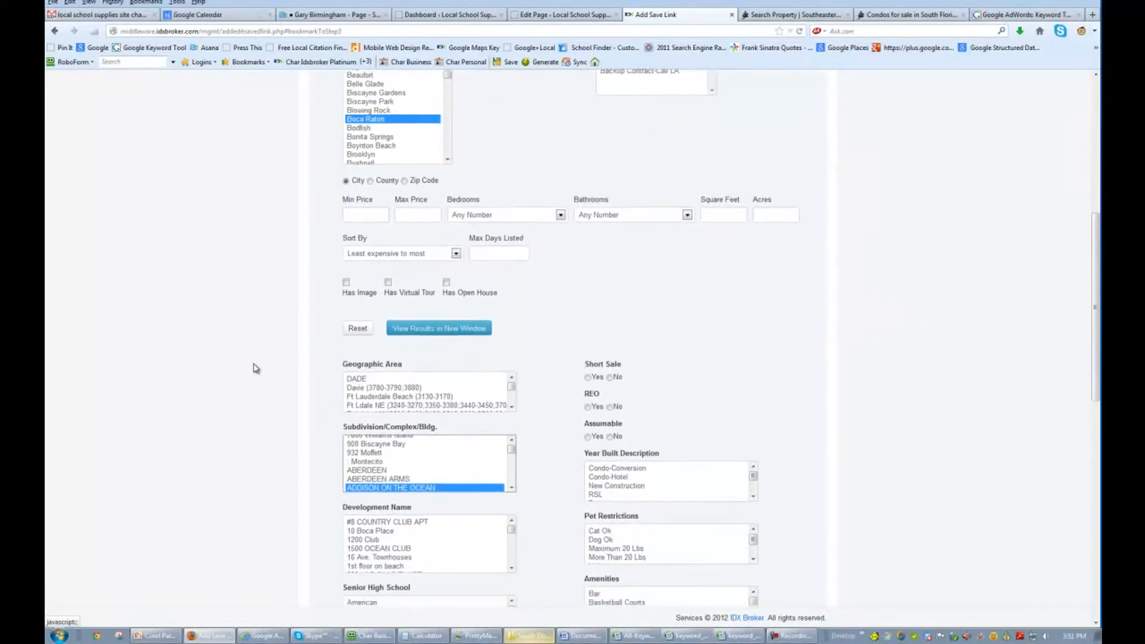
{"action": "key", "text": "Down"}
{"action": "key", "text": "Down"}
{"action": "key", "text": "Up"}
{"action": "key", "text": "Up"}
{"action": "key", "text": "Up"}
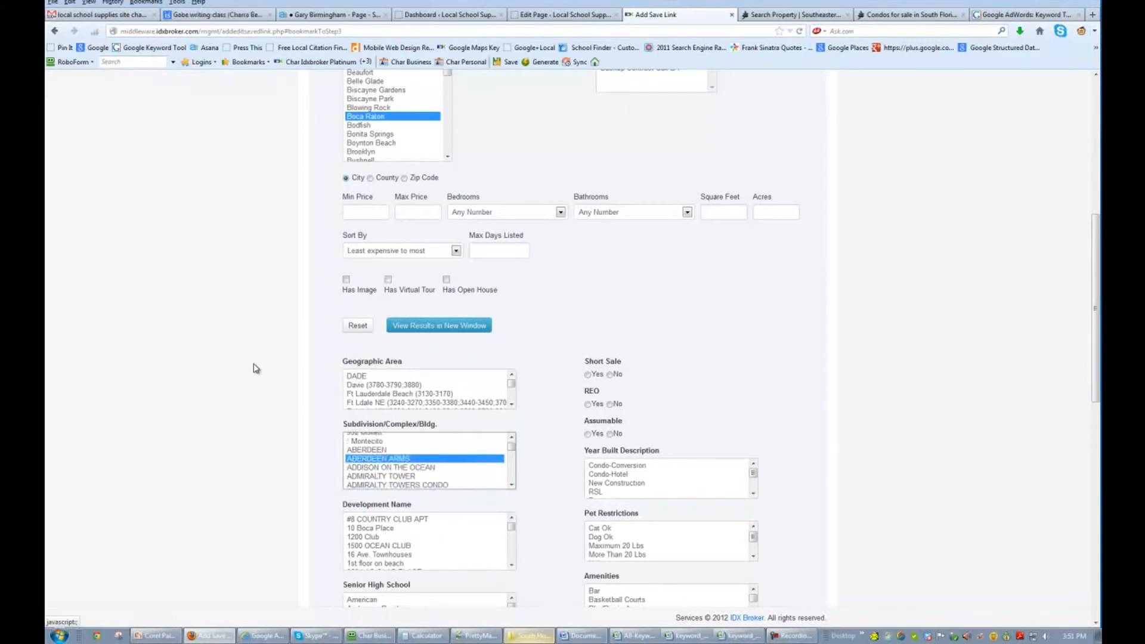
Step: Select ADDISON ON THE OCEAN as the development name
{"action": "scroll", "coordinate": [255, 366], "scroll_direction": "down", "scroll_amount": 4}
{"action": "left_click", "coordinate": [377, 424]}
{"action": "type", "text": "ad"}
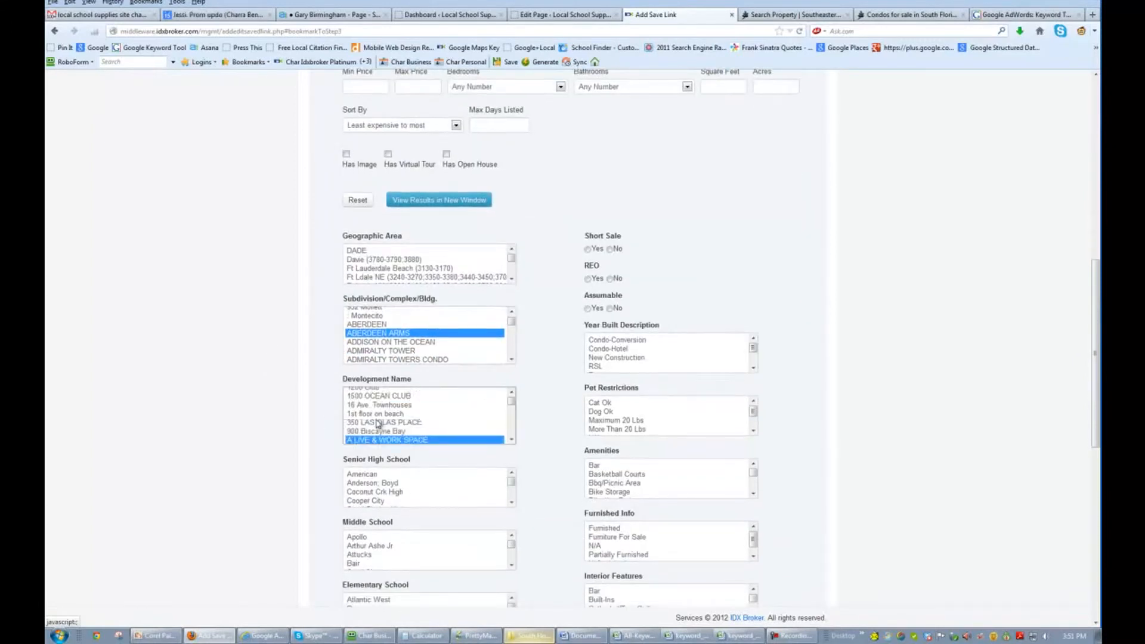
{"action": "key", "text": "Down"}
{"action": "key", "text": "Down"}
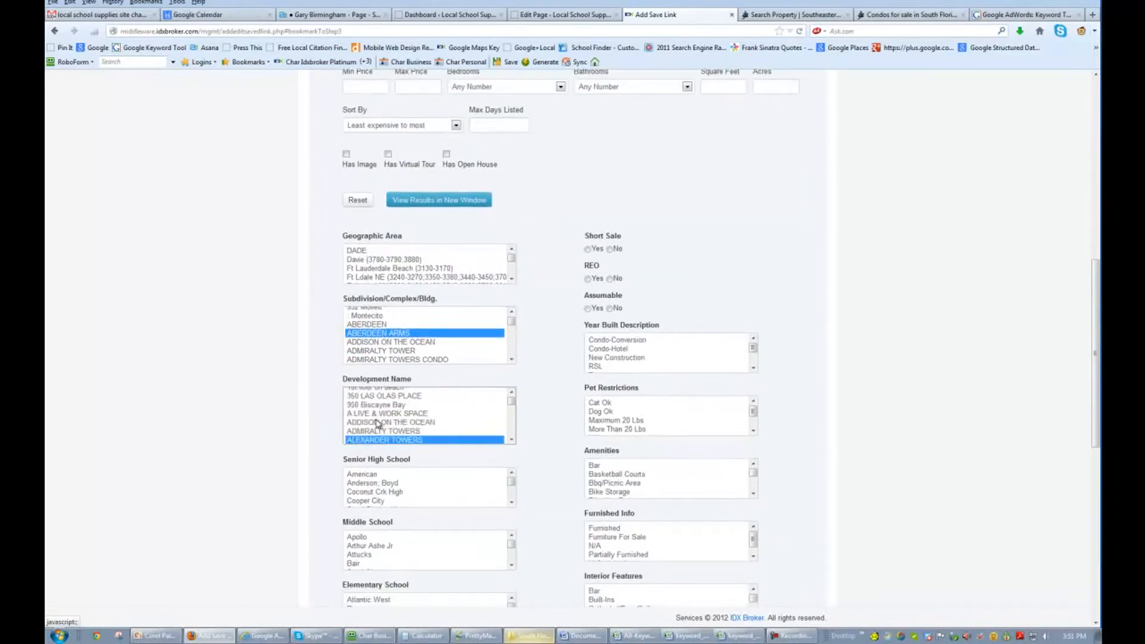
{"action": "key", "text": "Up"}
{"action": "key", "text": "Up"}
{"action": "key", "text": "Up"}
{"action": "left_click", "coordinate": [378, 423]}
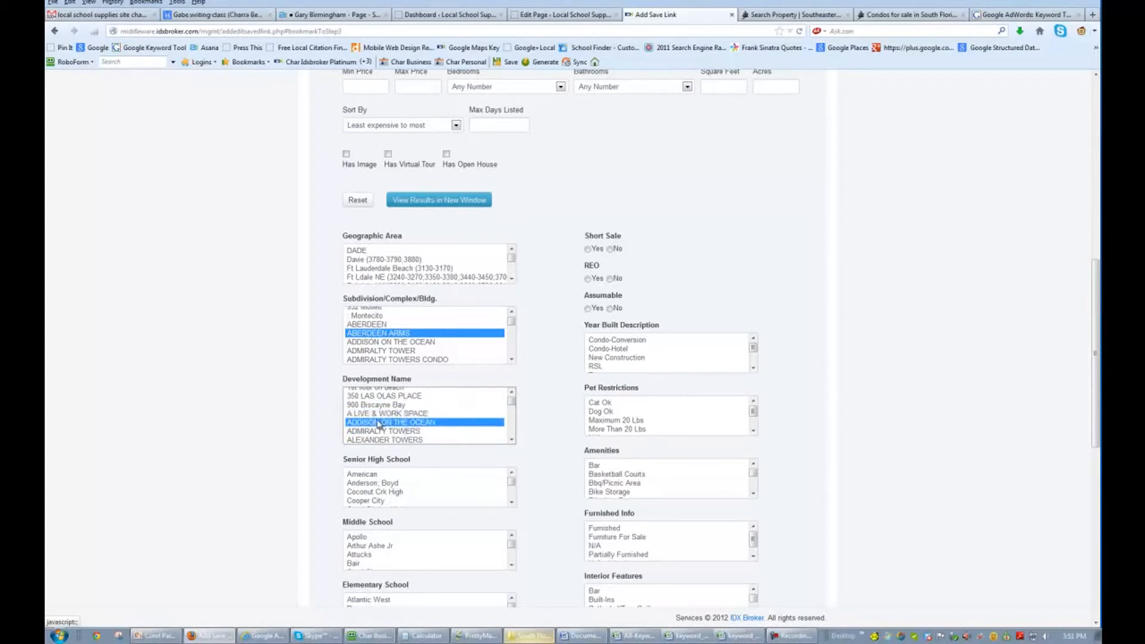
Step: Filter by the ADDISON ON THE OCEAN subdivision with no development name selected, and view the results in a new window
{"action": "left_click", "coordinate": [382, 342]}
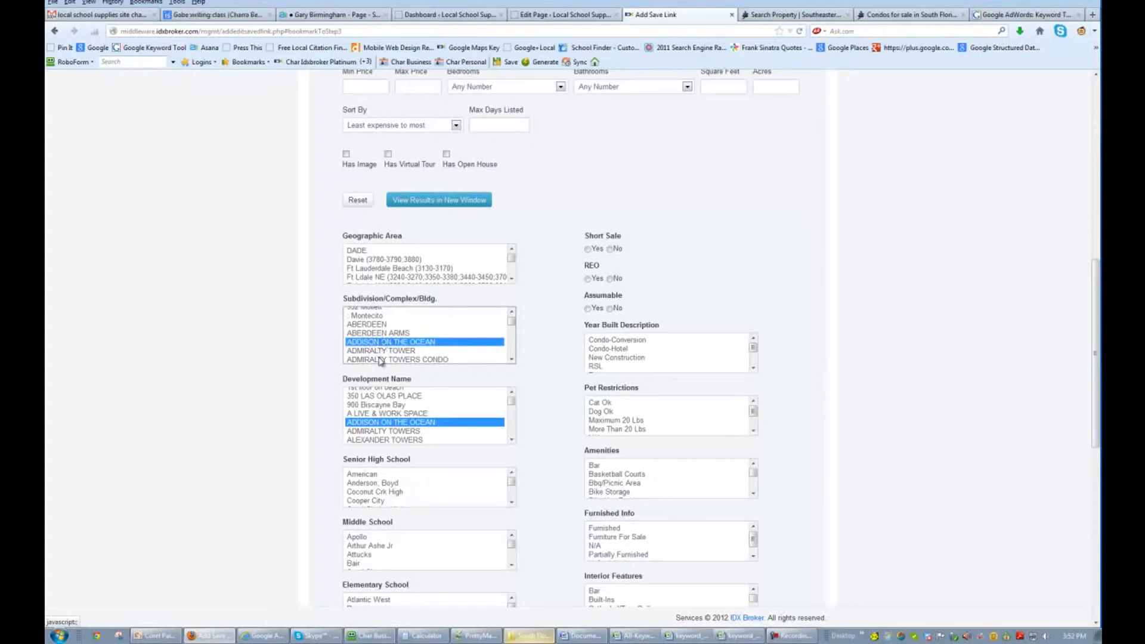
{"action": "left_click", "coordinate": [401, 421], "text": "ctrl"}
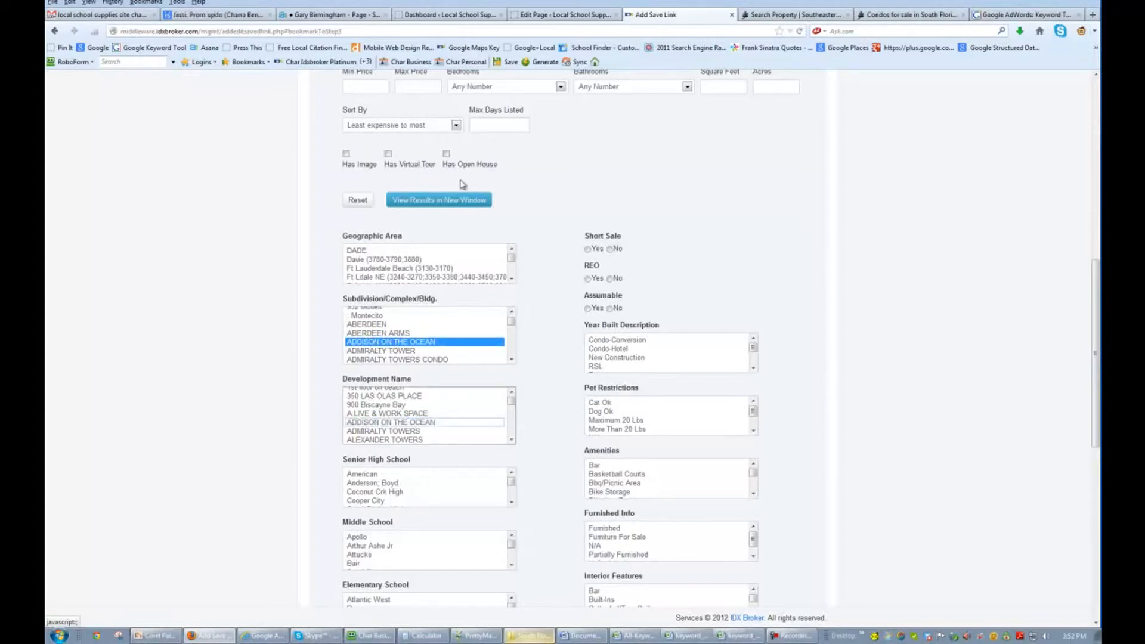
{"action": "left_click", "coordinate": [465, 200]}
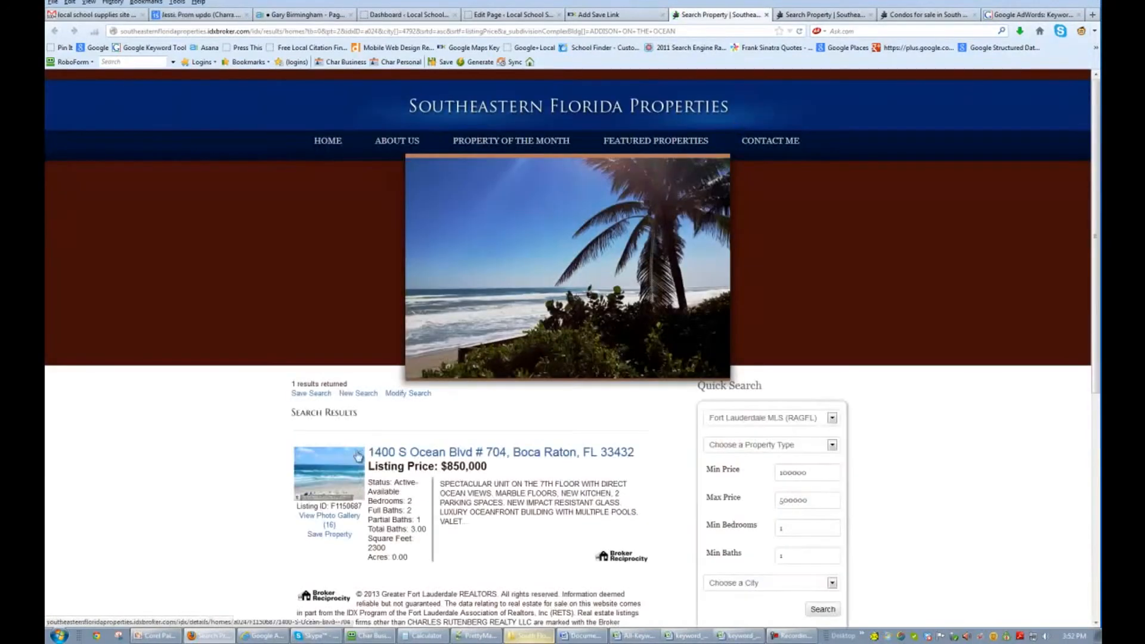
Step: Filter by the ADDISON ON THE OCEAN development name with no subdivision selected, and review the results in a new window
{"action": "scroll", "coordinate": [249, 414], "scroll_direction": "down", "scroll_amount": 3}
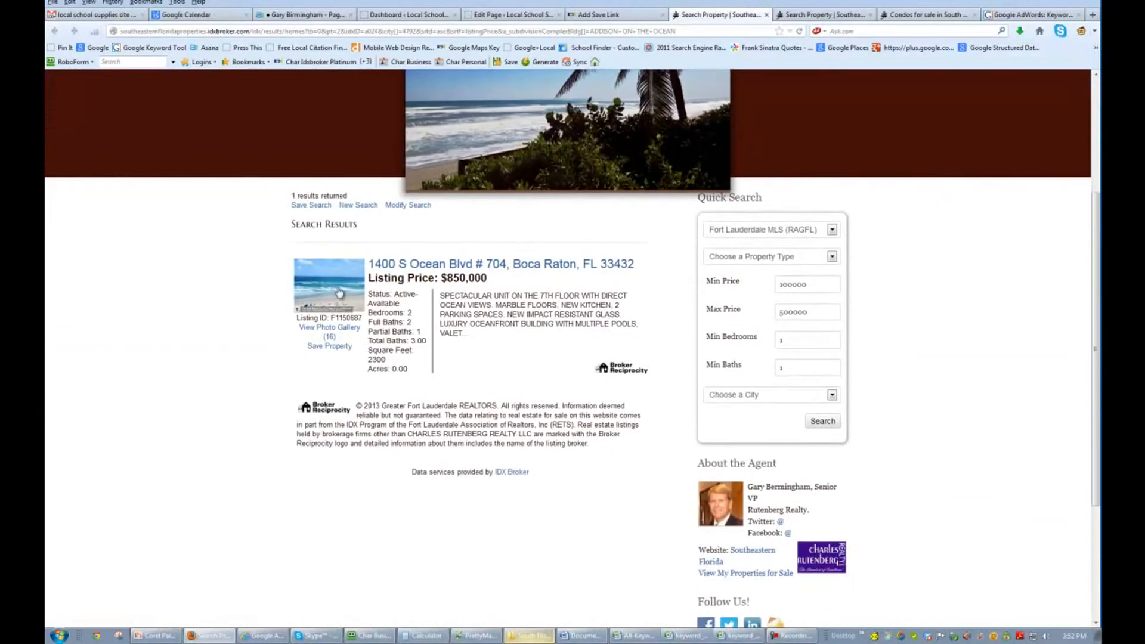
{"action": "left_click", "coordinate": [627, 15]}
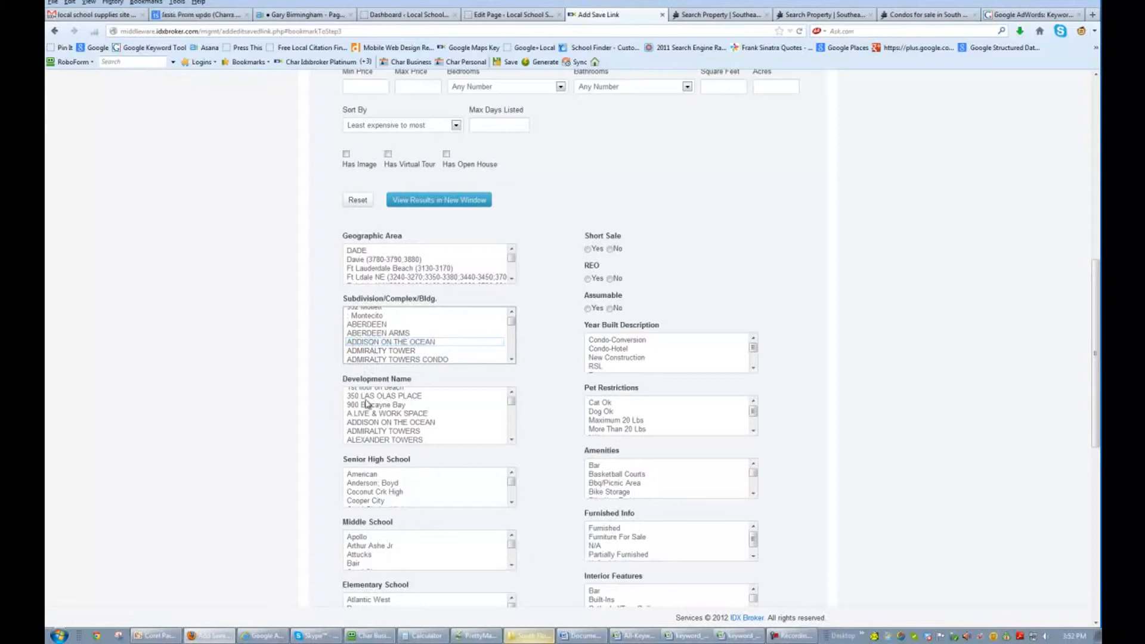
{"action": "left_click", "coordinate": [377, 422]}
{"action": "left_click", "coordinate": [460, 200]}
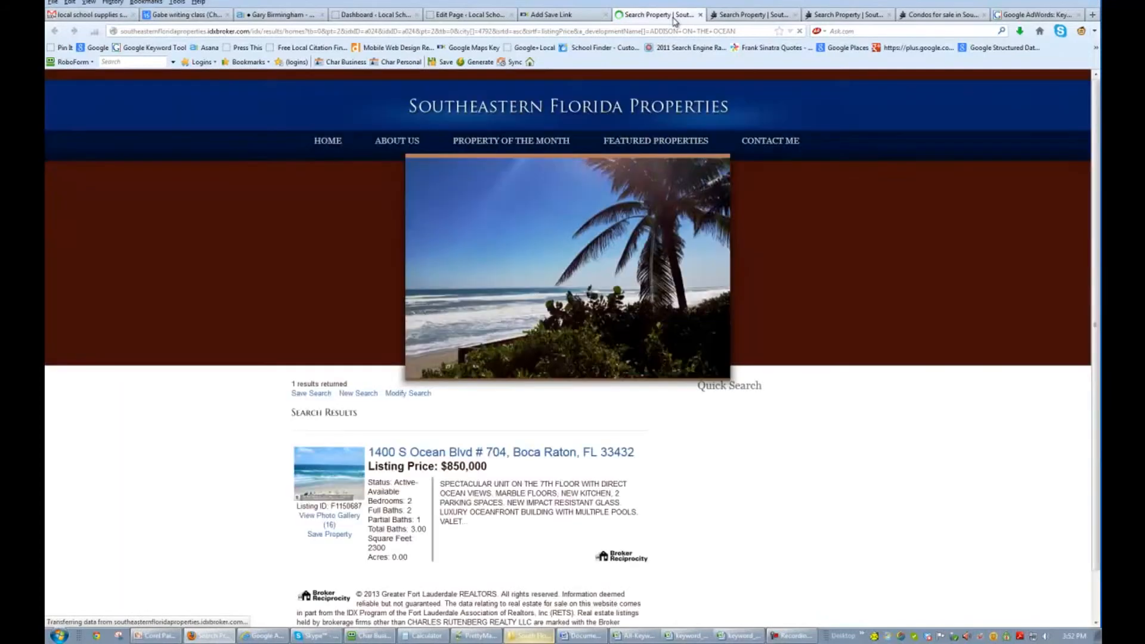
{"action": "scroll", "coordinate": [239, 439], "scroll_direction": "down", "scroll_amount": 2}
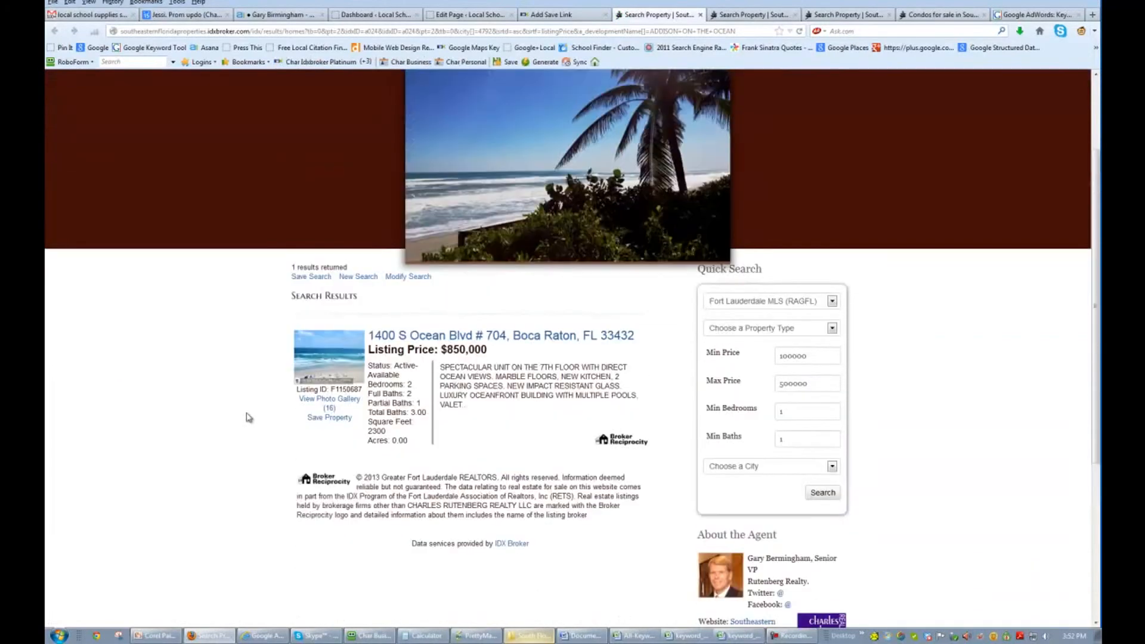
{"action": "scroll", "coordinate": [245, 429], "scroll_direction": "up", "scroll_amount": 2}
Step: Select ADDISON ON THE OCEAN as both subdivision and development name, and check the combined results in a new window
{"action": "left_click", "coordinate": [561, 14]}
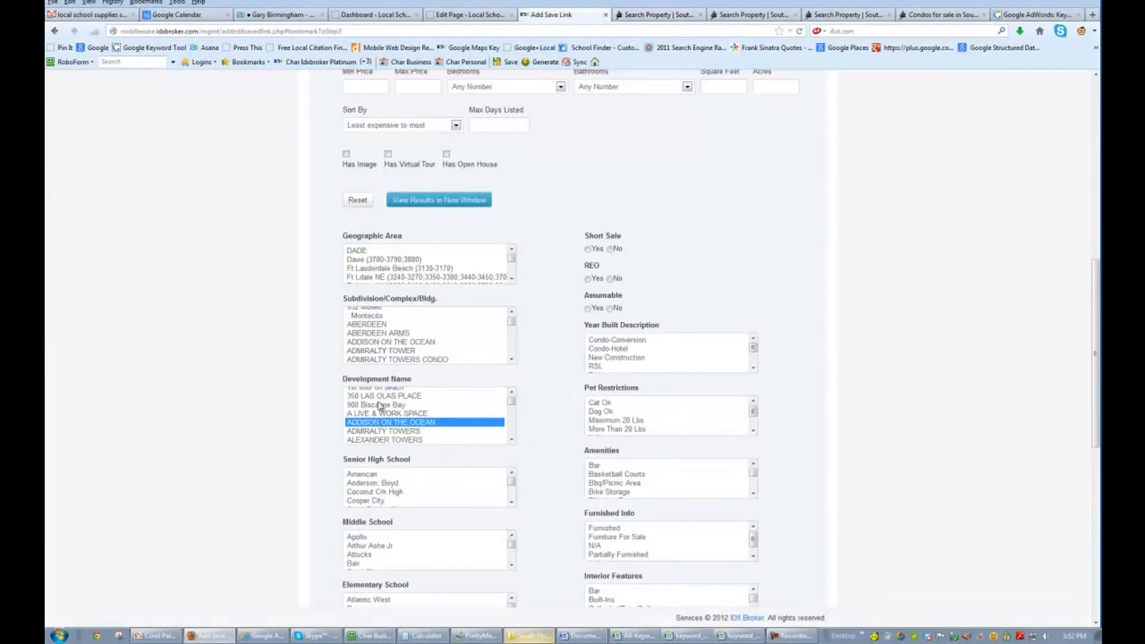
{"action": "left_click", "coordinate": [397, 341]}
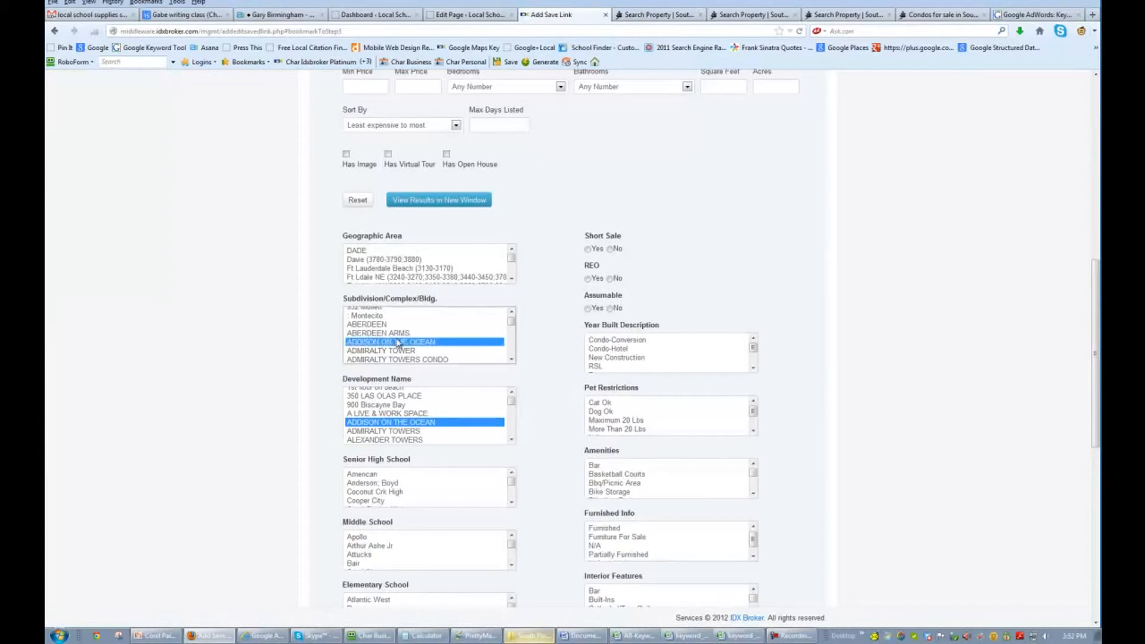
{"action": "left_click", "coordinate": [438, 202]}
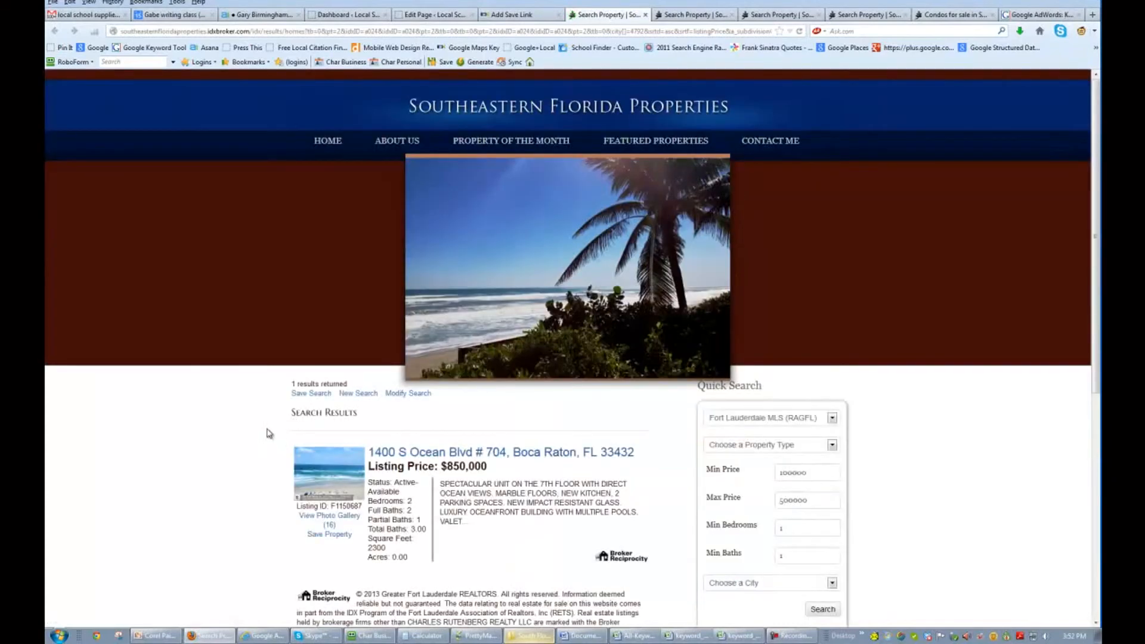
{"action": "key", "text": "ctrl+Page_Up"}
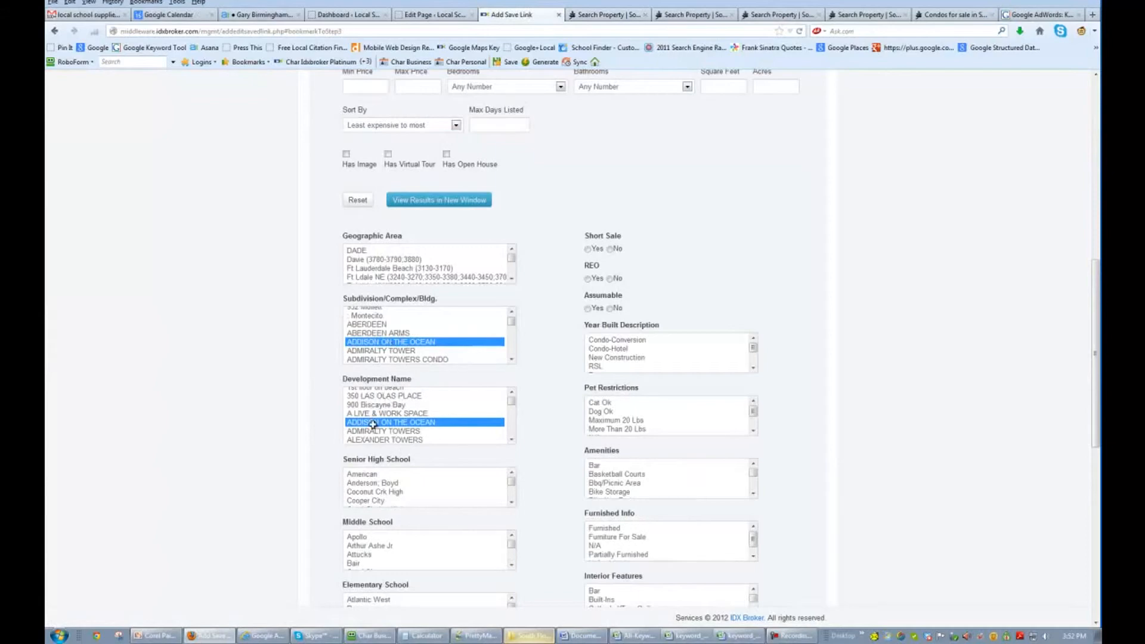
Step: Check the Addison keywords in the All-Keywords spreadsheet, title the link page "Addison Condos", and save the link
{"action": "key", "text": "alt+Tab"}
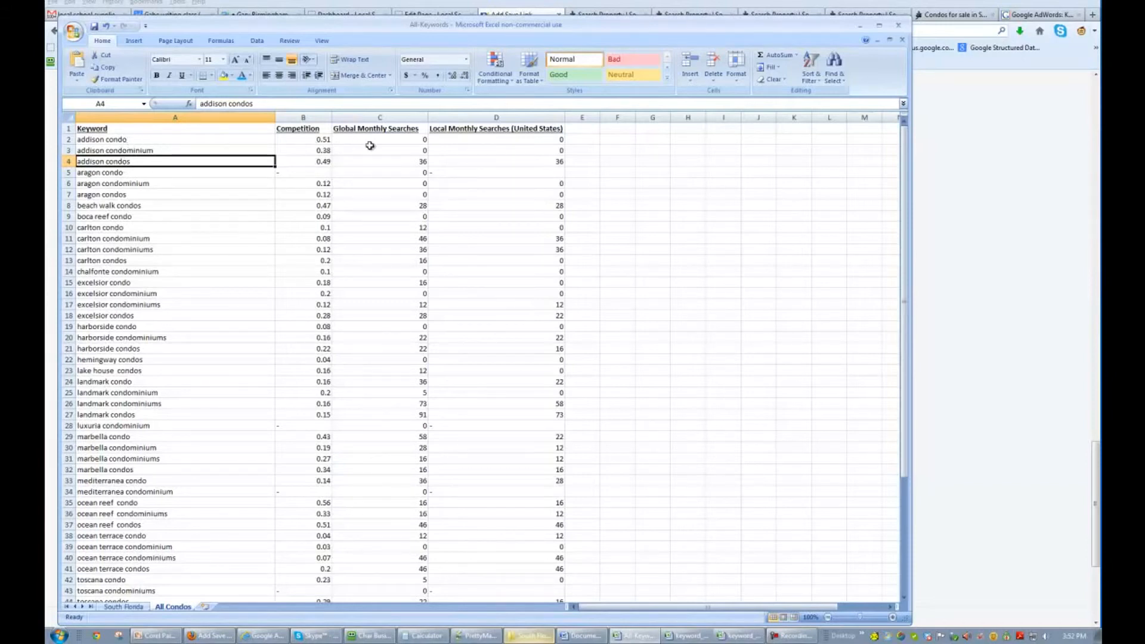
{"action": "key", "text": "alt+Tab"}
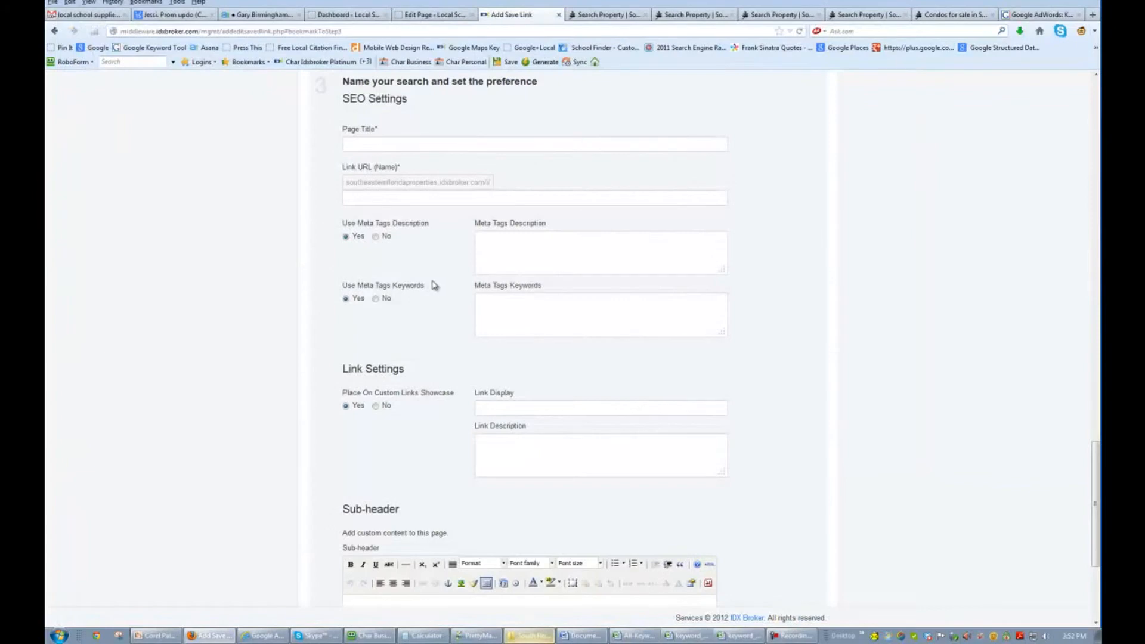
{"action": "left_click", "coordinate": [400, 146]}
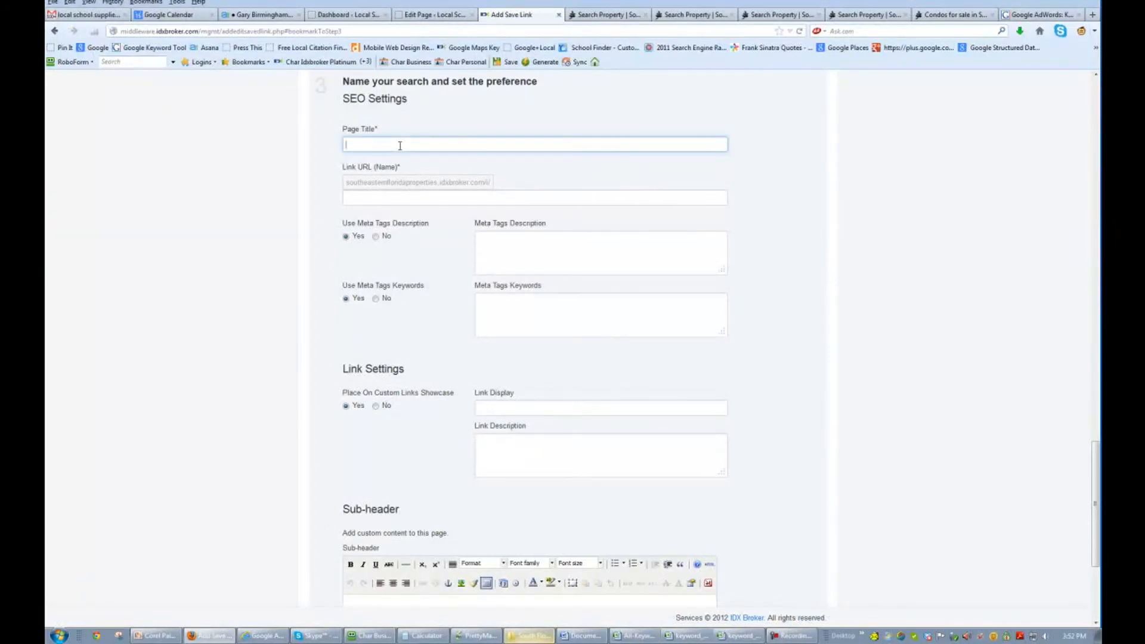
{"action": "type", "text": "Addison Condos"}
{"action": "key", "text": "ctrl+a"}
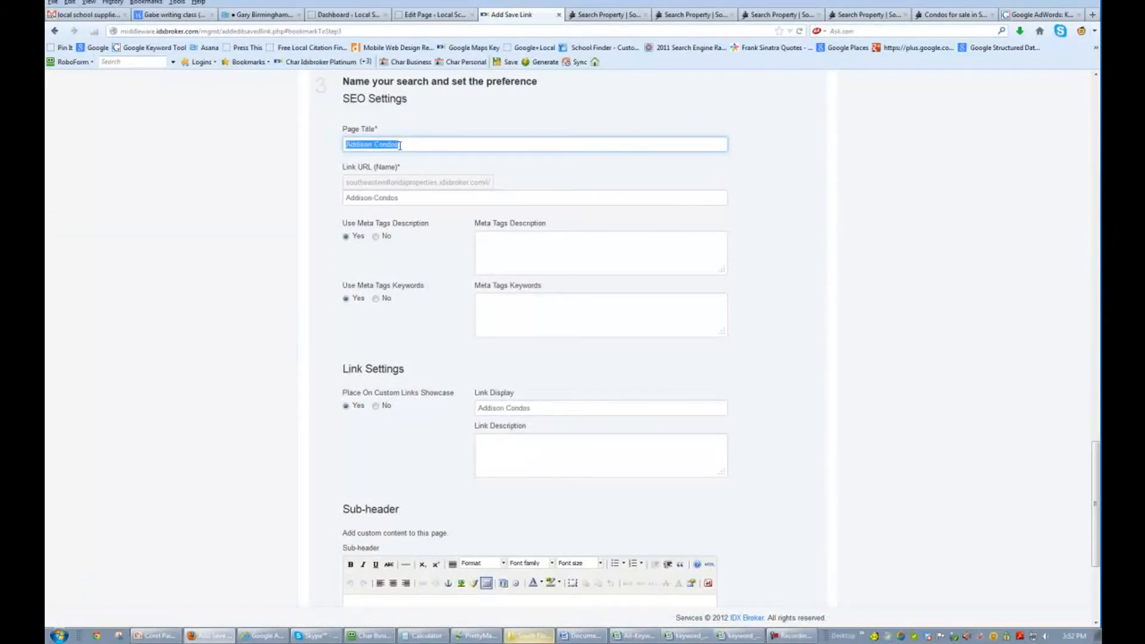
{"action": "left_click", "coordinate": [292, 209]}
{"action": "scroll", "coordinate": [276, 217], "scroll_direction": "down", "scroll_amount": 5}
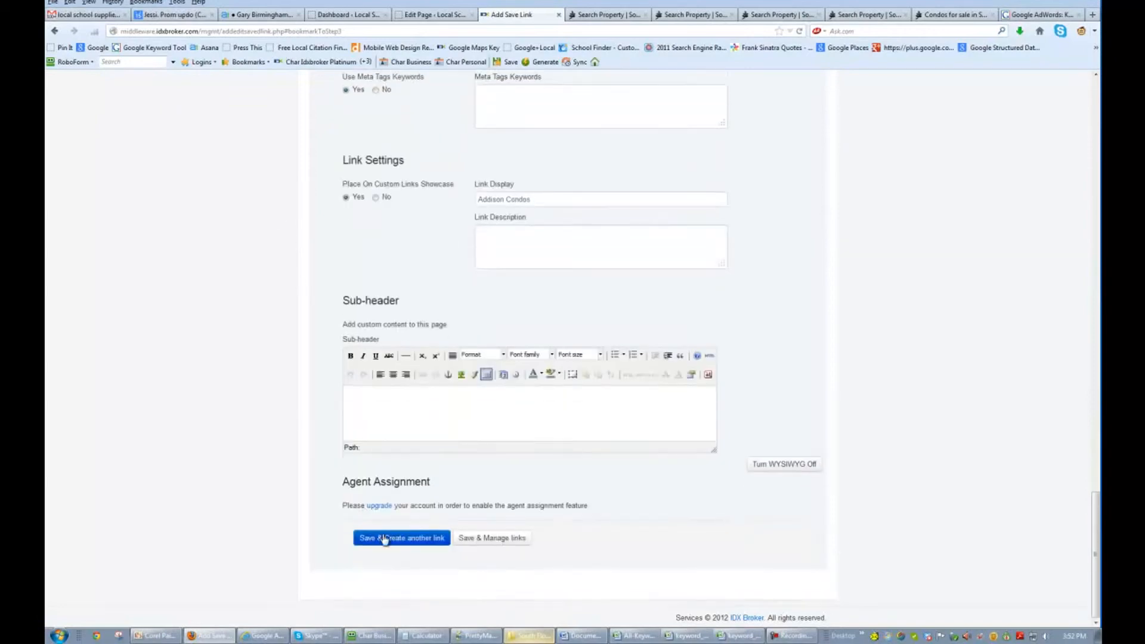
{"action": "left_click", "coordinate": [408, 544]}
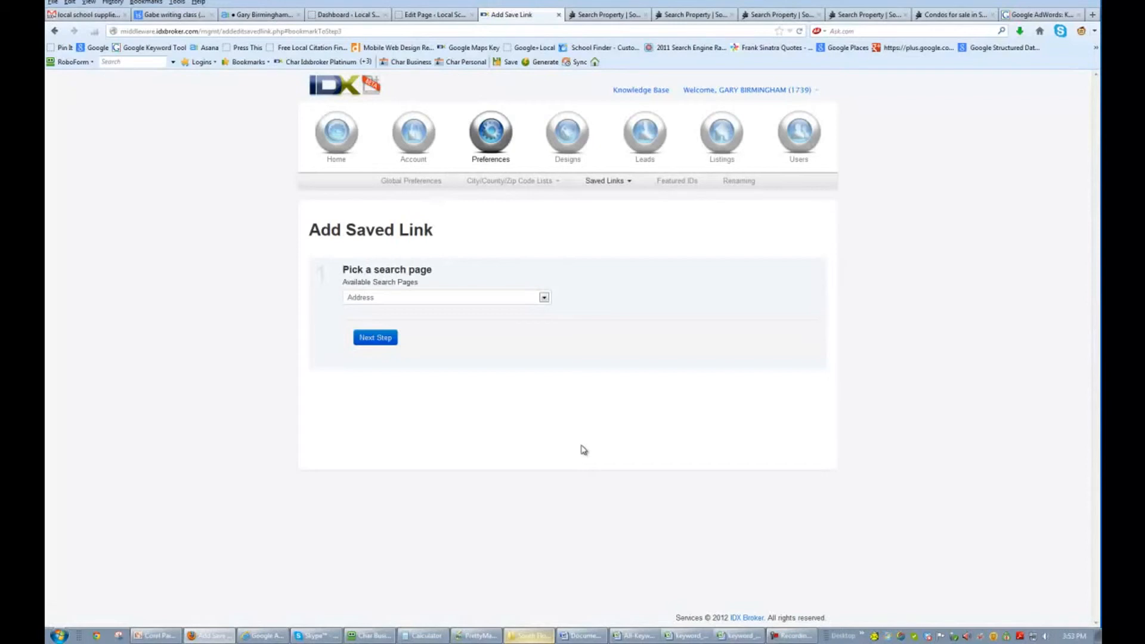
Step: Open the Venetian-Villas-Deerfield-Beach-FL saved link for editing and look through its search criteria
{"action": "left_click", "coordinate": [620, 185]}
{"action": "left_click", "coordinate": [597, 194]}
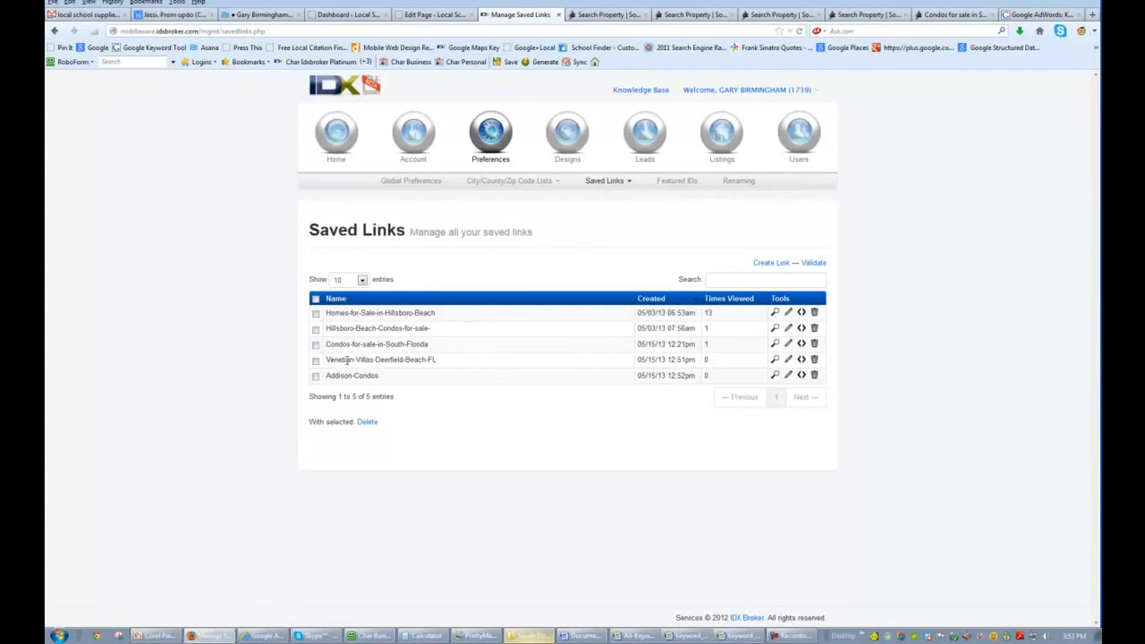
{"action": "left_click", "coordinate": [790, 361]}
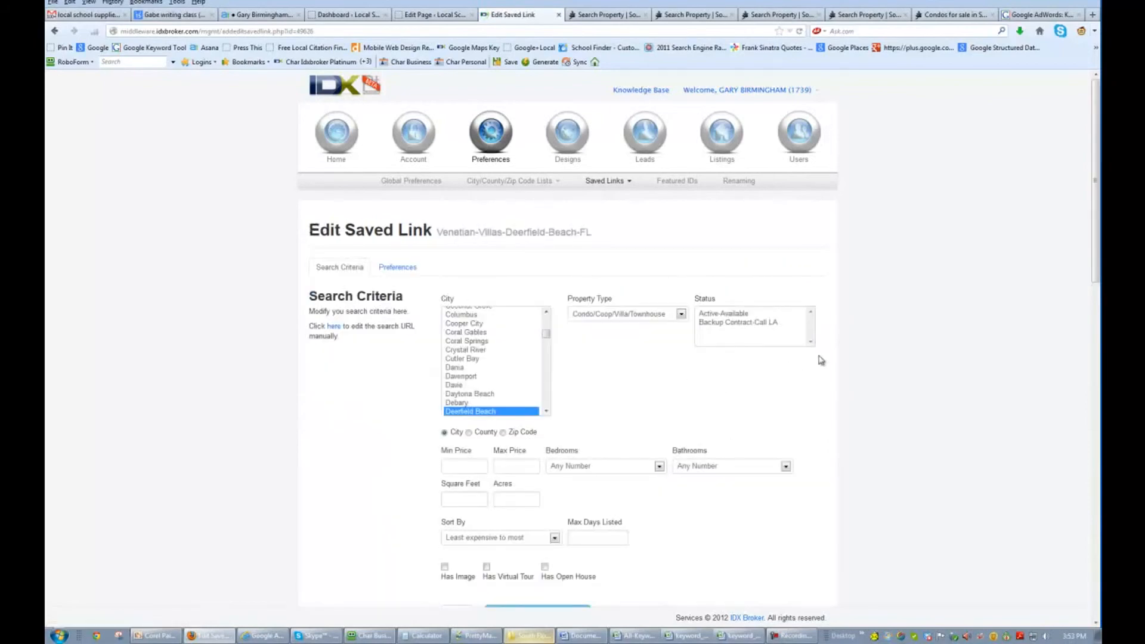
{"action": "scroll", "coordinate": [822, 361], "scroll_direction": "down", "scroll_amount": 1}
{"action": "scroll", "coordinate": [776, 298], "scroll_direction": "down", "scroll_amount": 7}
{"action": "scroll", "coordinate": [928, 463], "scroll_direction": "down", "scroll_amount": 10}
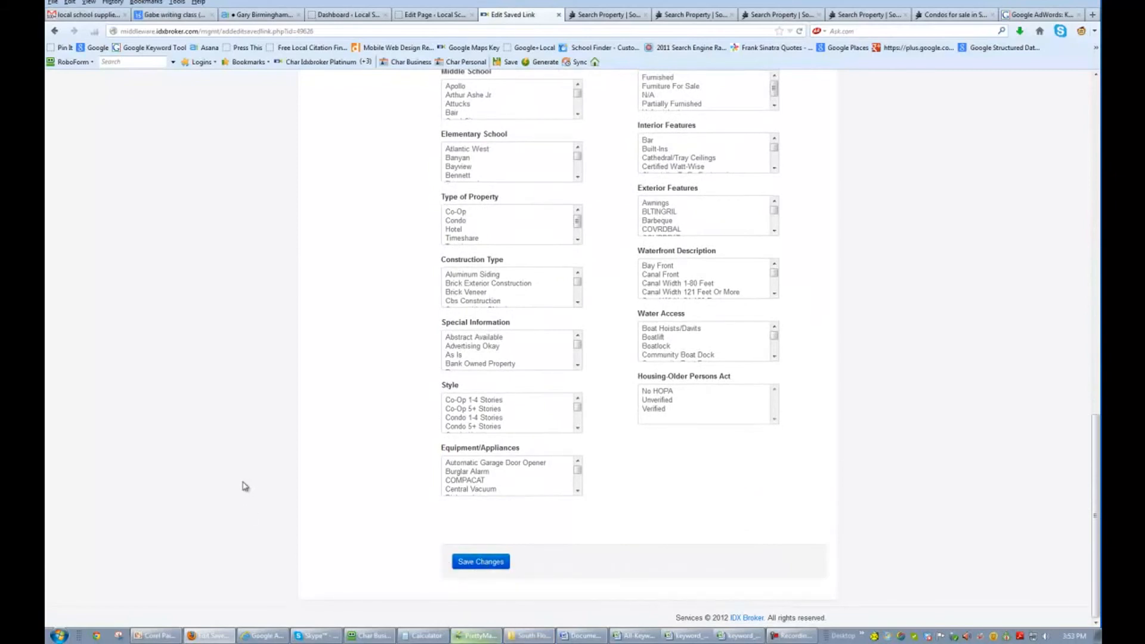
{"action": "scroll", "coordinate": [245, 487], "scroll_direction": "up", "scroll_amount": 15}
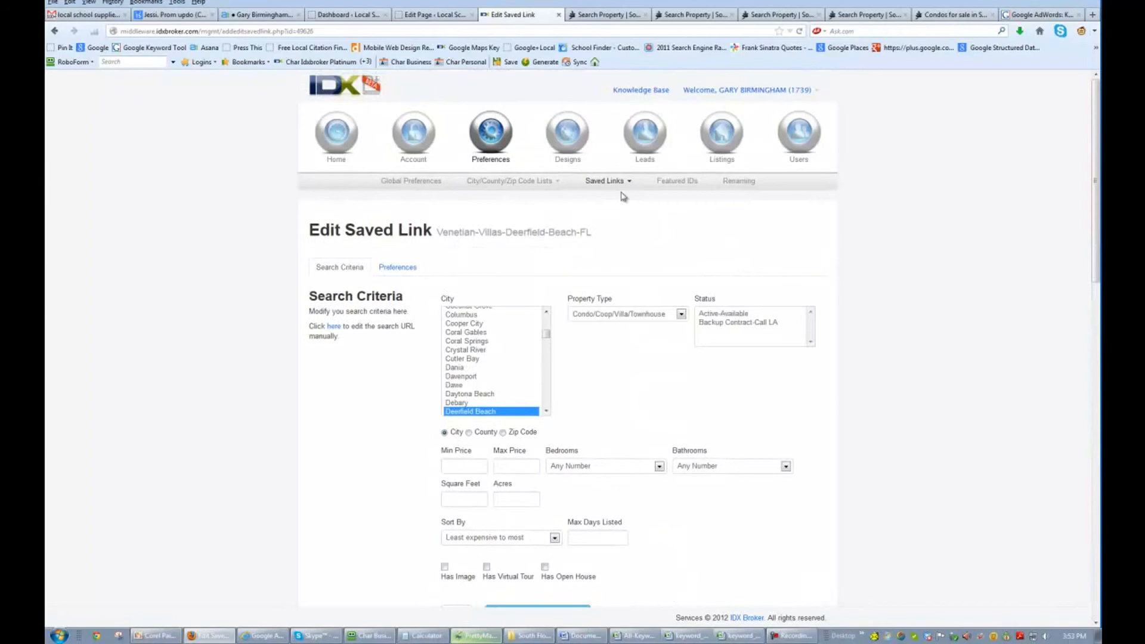
Step: Return to the saved links list, put away the condo photos folder, and delete the Addison-Condos link
{"action": "left_click", "coordinate": [628, 182]}
{"action": "left_click", "coordinate": [604, 206]}
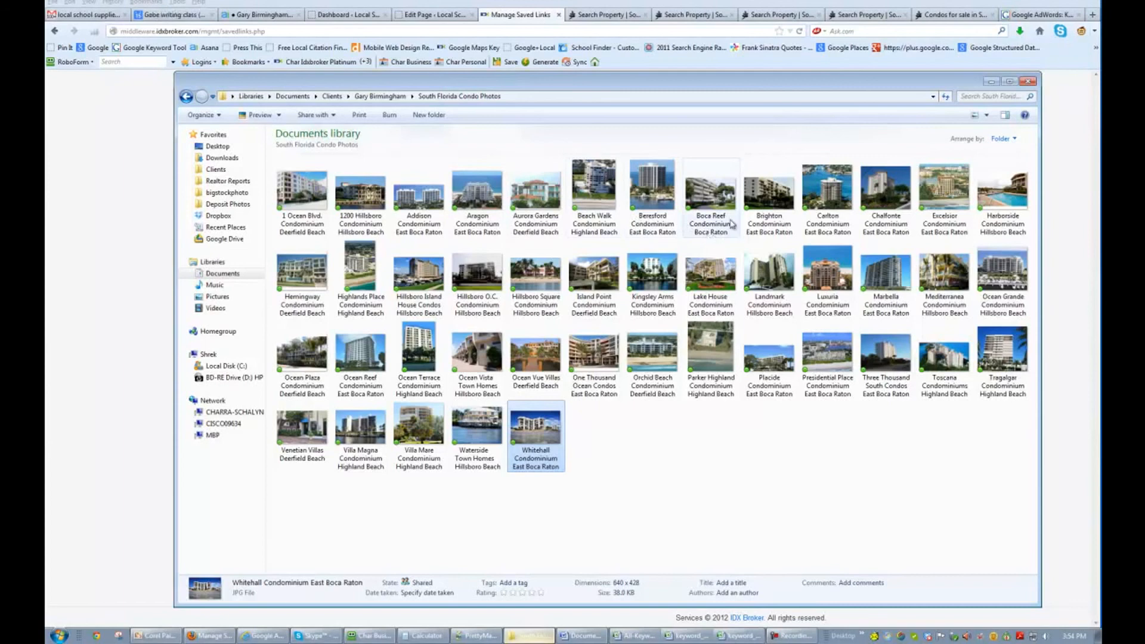
{"action": "left_click", "coordinate": [992, 82]}
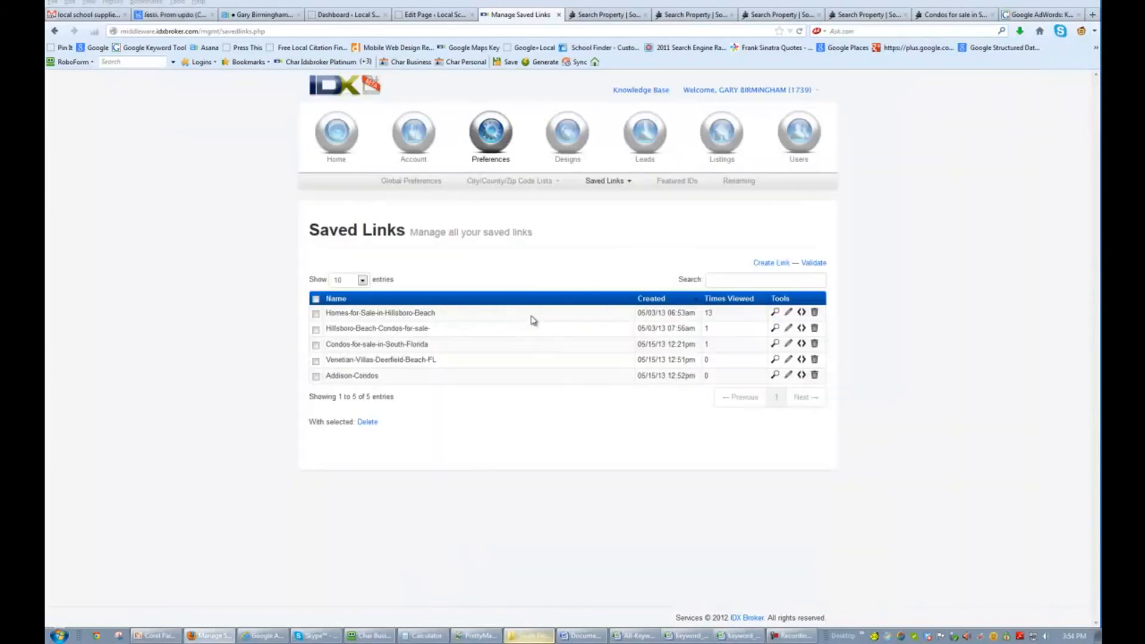
{"action": "left_click", "coordinate": [815, 376]}
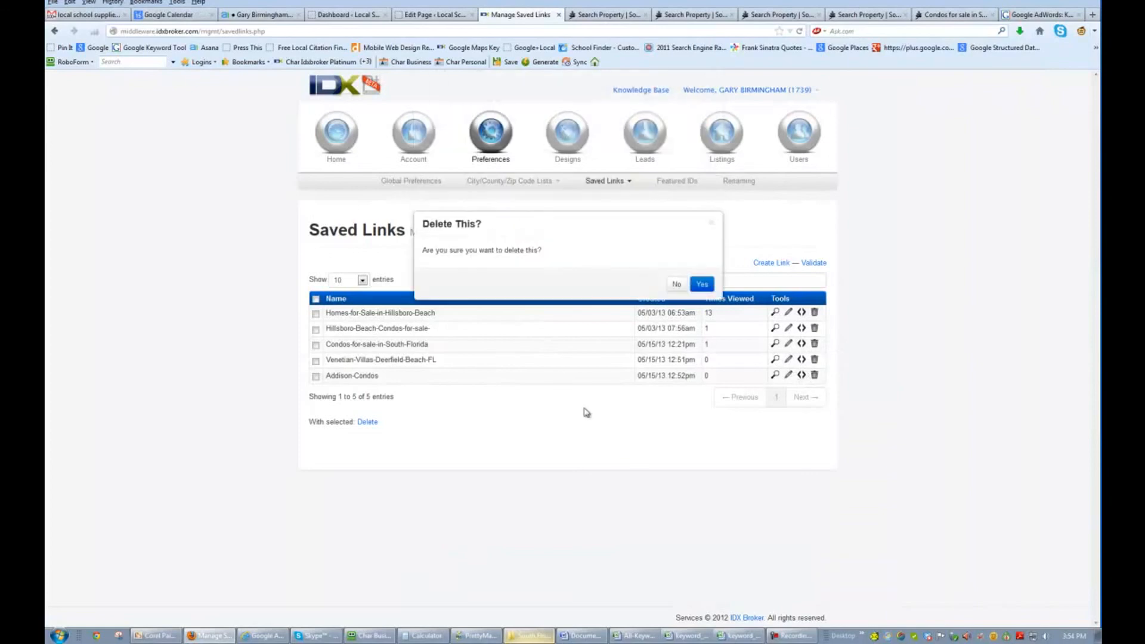
{"action": "left_click", "coordinate": [702, 286]}
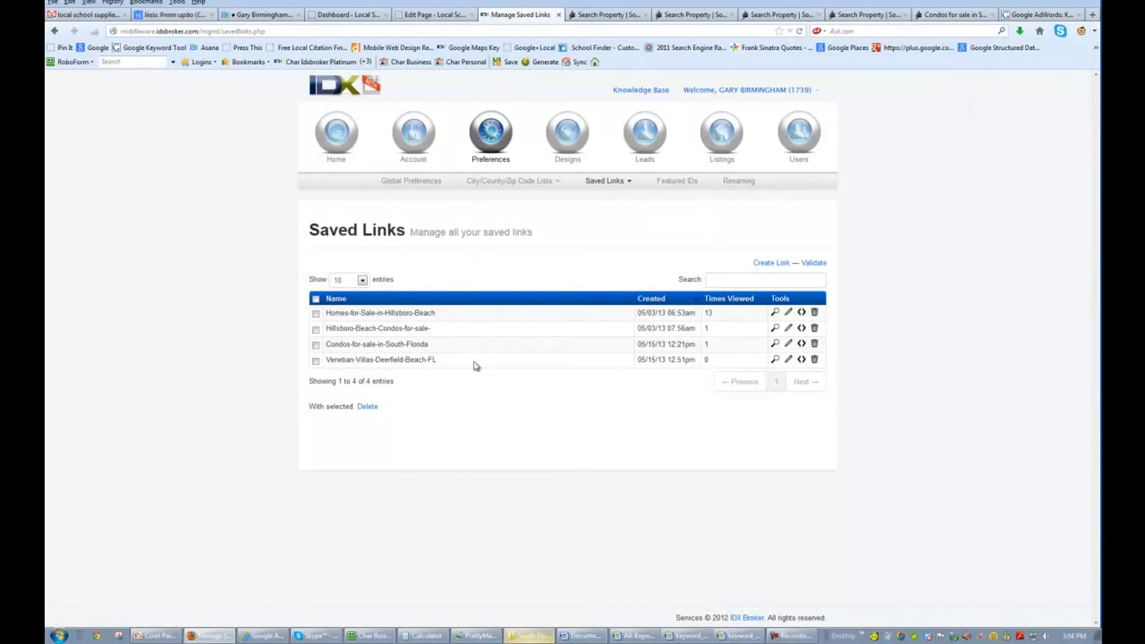
{"action": "left_click", "coordinate": [798, 637]}
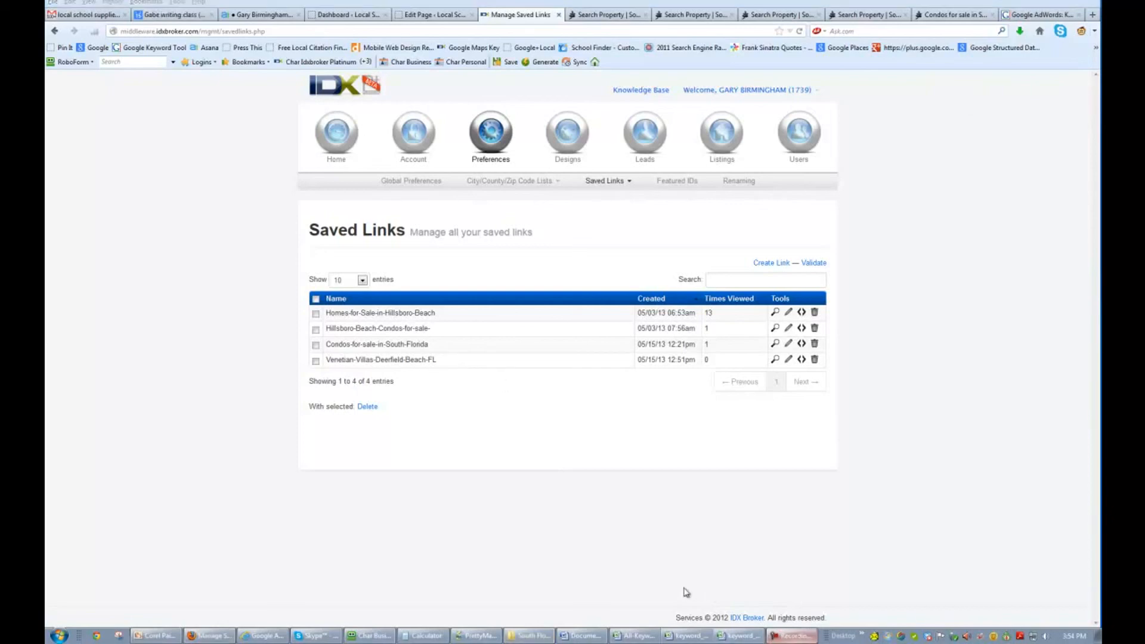